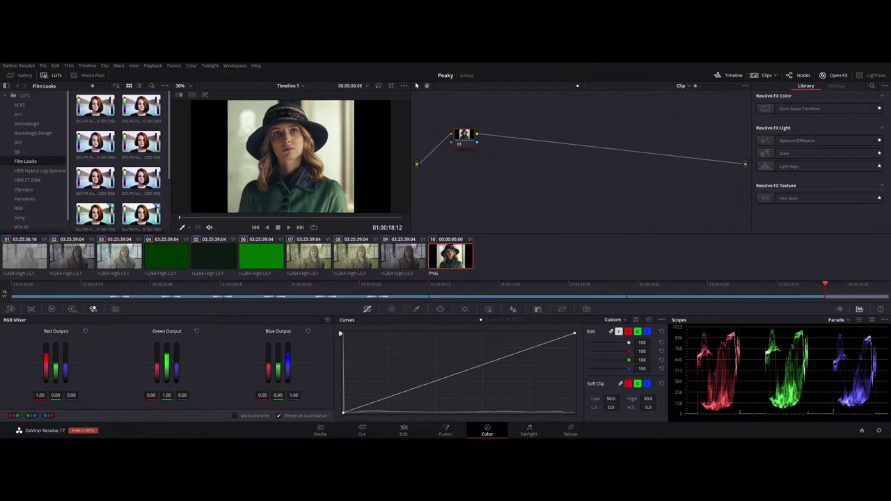
Set colour science to DaVinci YRGB Color Managed with the DaVinci Wide Gamut preset, then select clip 09.
click(878, 431)
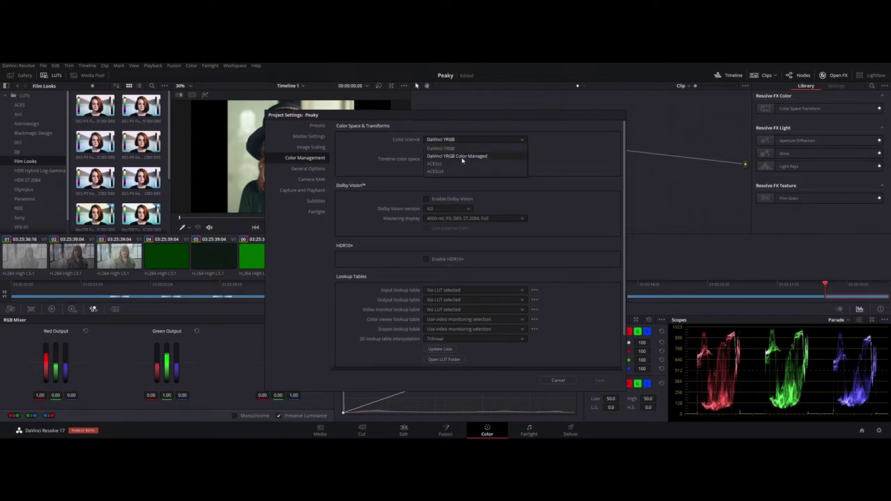
click(460, 157)
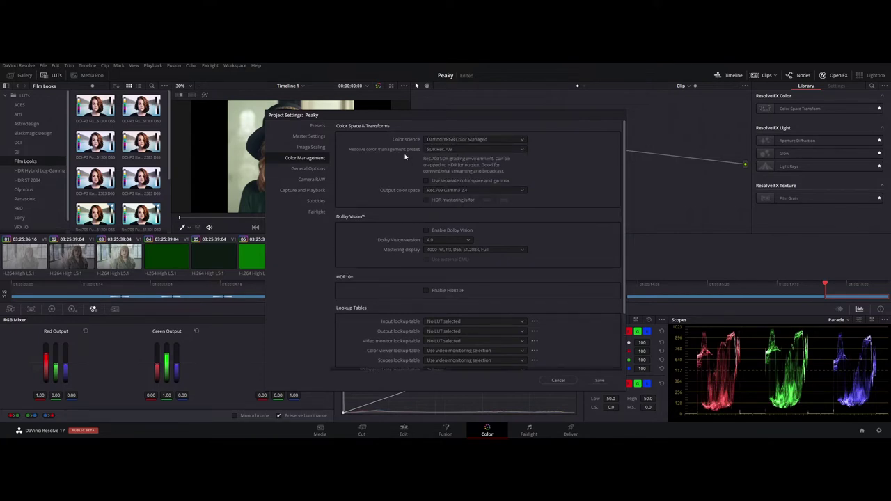
click(443, 150)
click(466, 190)
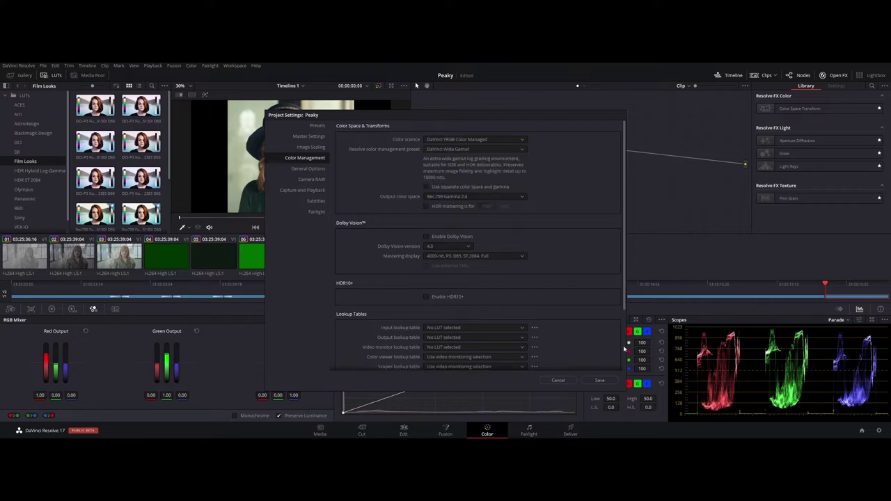
click(600, 381)
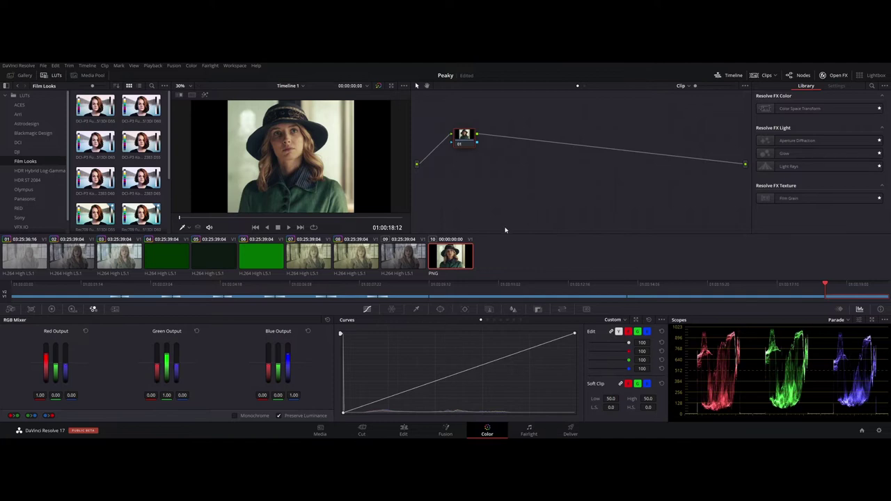
click(399, 258)
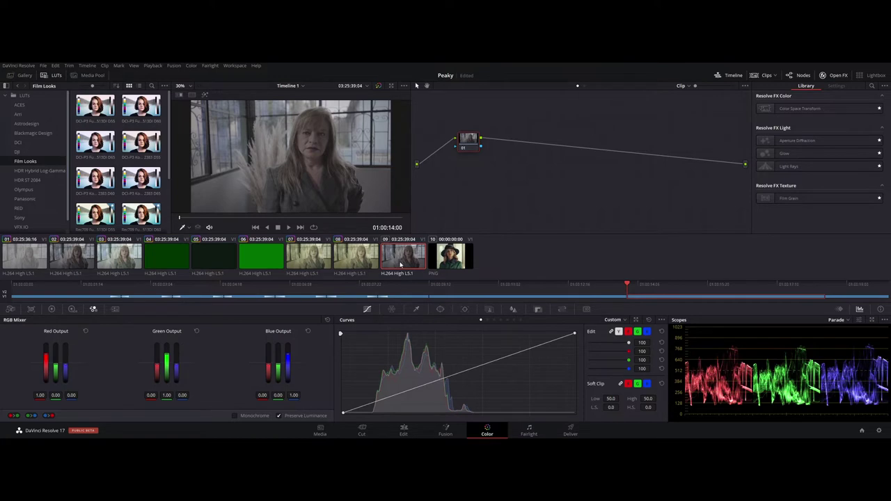
Assign clip 09 the S-Gamut3.Cine/S-Log3 input colour space from its context menu.
right_click(400, 264)
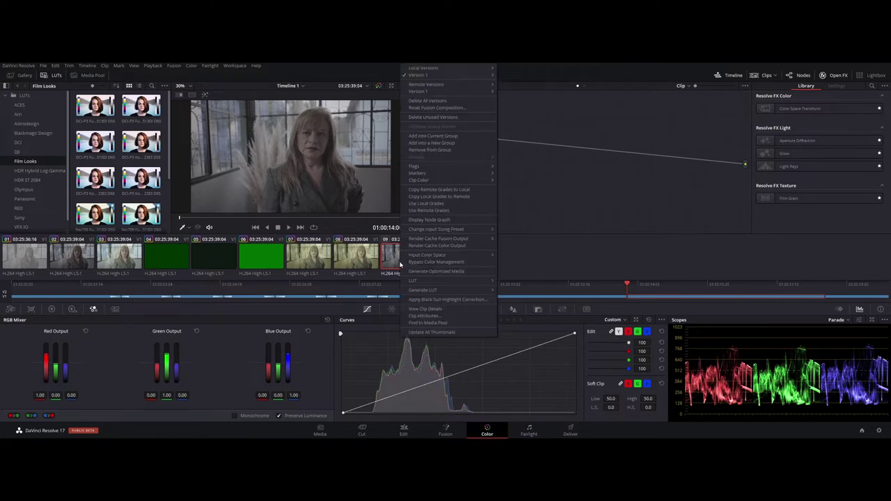
mouse_move(429, 260)
mouse_move(489, 258)
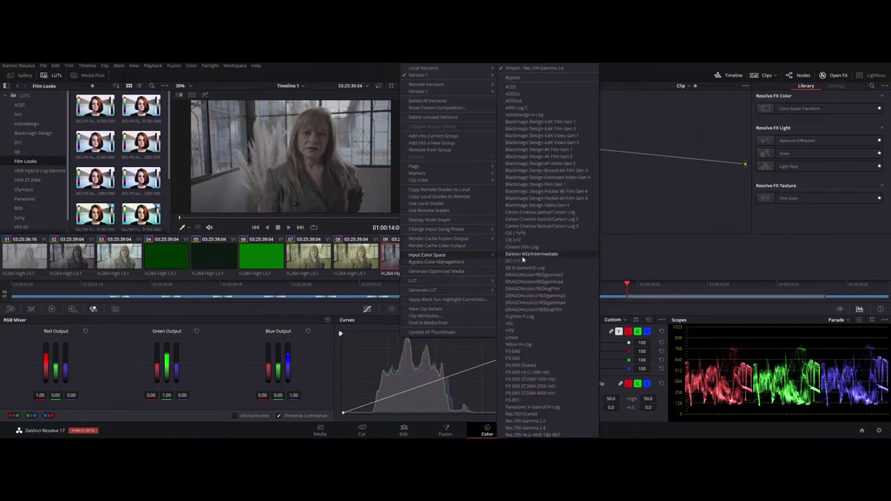
scroll(543, 261, down, 5)
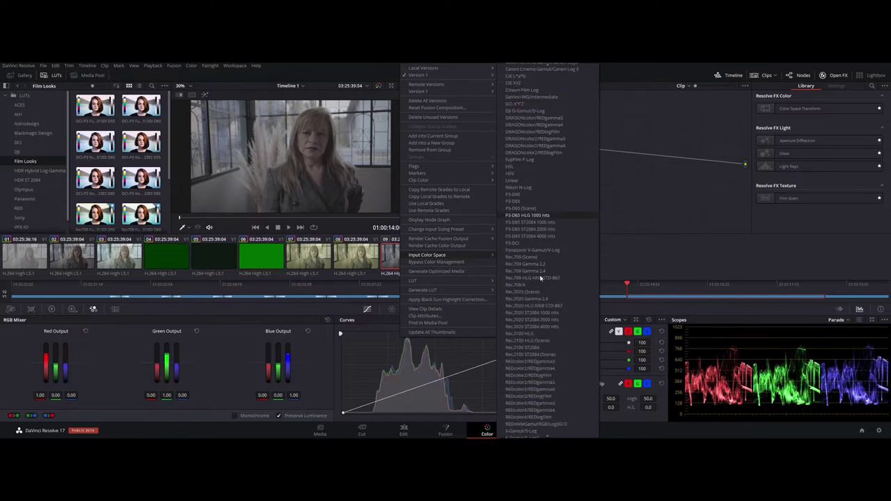
scroll(541, 282, down, 5)
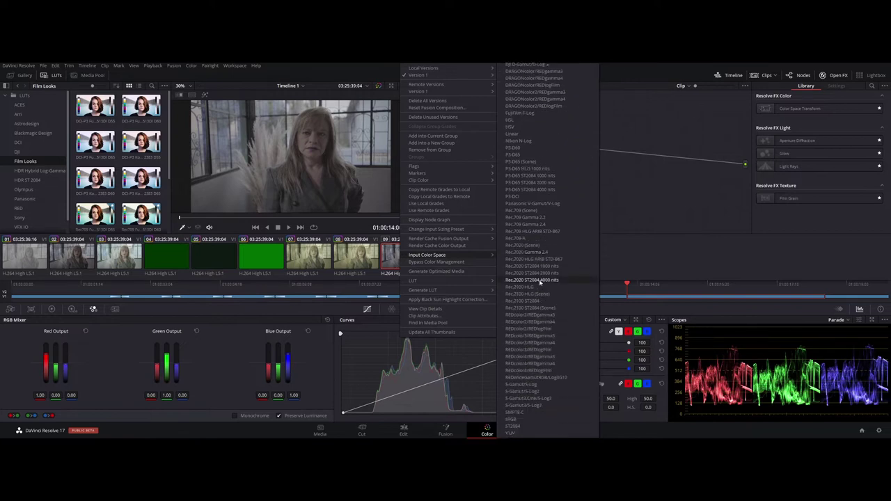
click(553, 402)
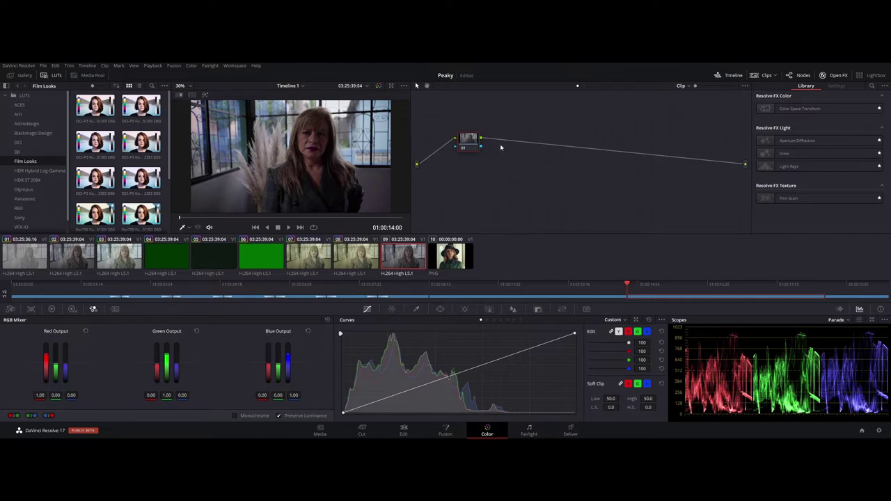
Label node 01 RR and add a serial Pri node after it.
drag(466, 143, 465, 141)
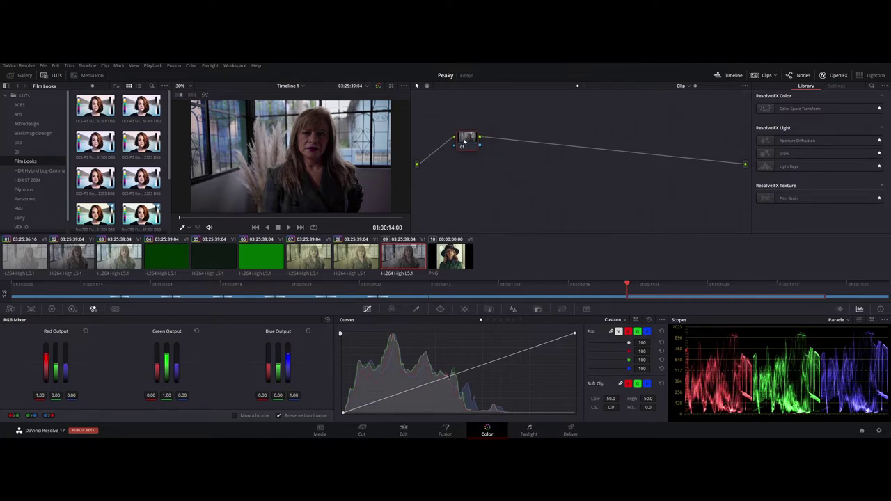
text(RR)
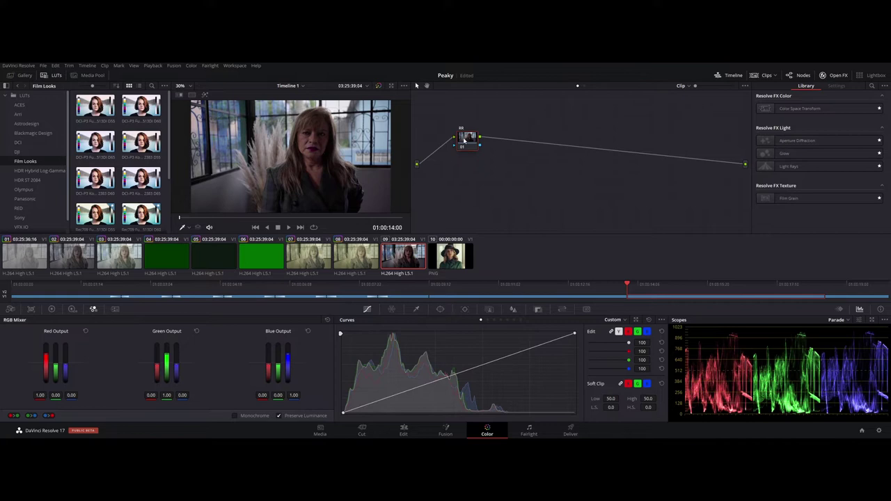
key(alt+s)
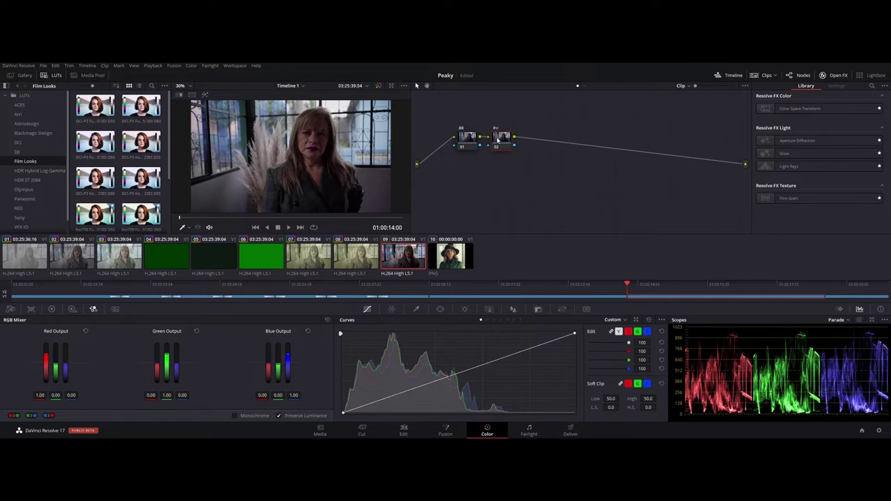
click(52, 310)
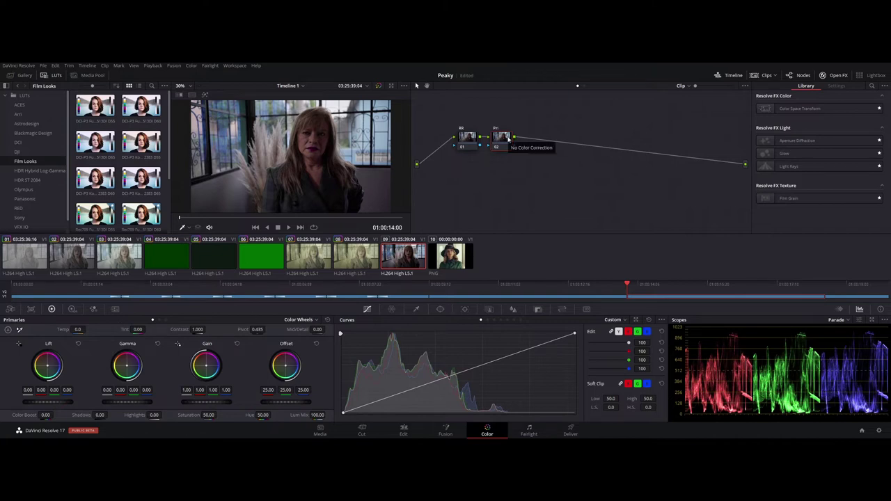
Add a serial Look node and a parallel Skin node joined by a mixer, tidying the layout.
key(alt+s)
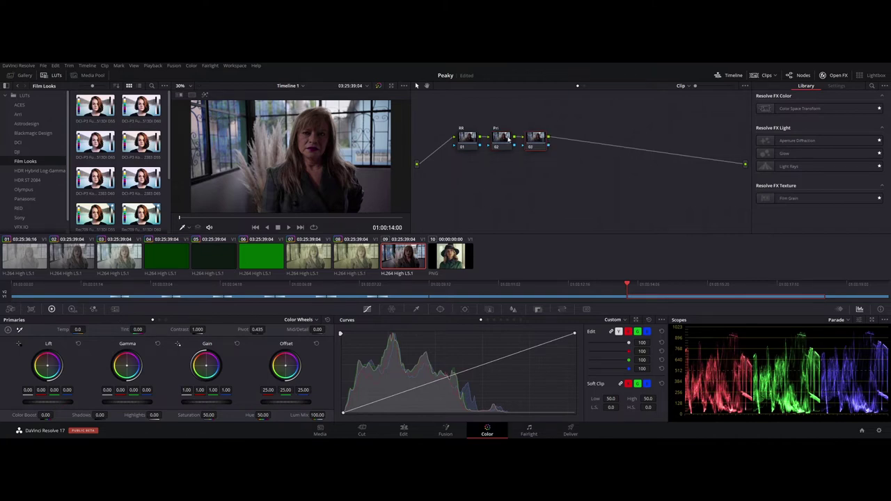
drag(538, 144, 542, 136)
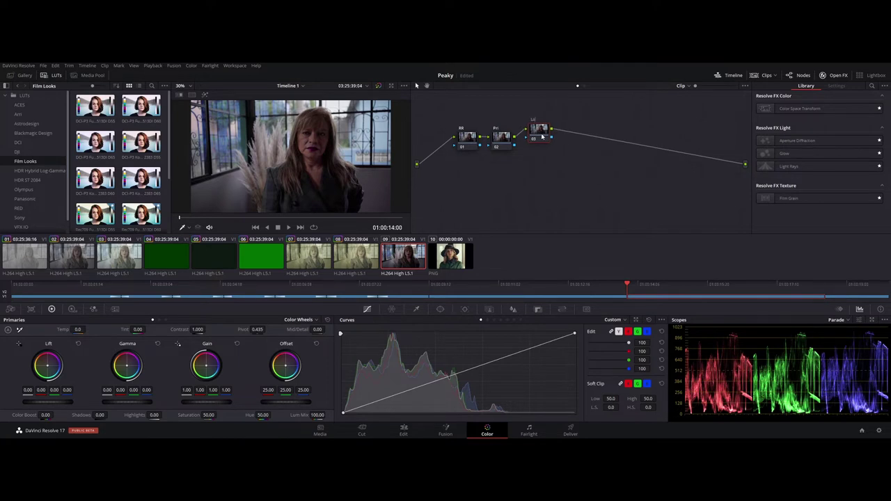
text(ok)
key(alt+p)
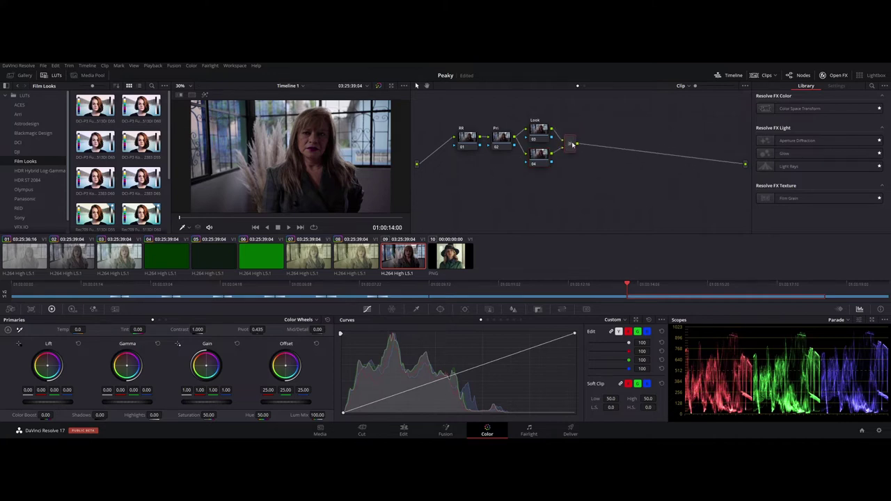
mouse_move(572, 129)
mouse_down()
mouse_move(570, 143)
mouse_move(543, 161)
mouse_up()
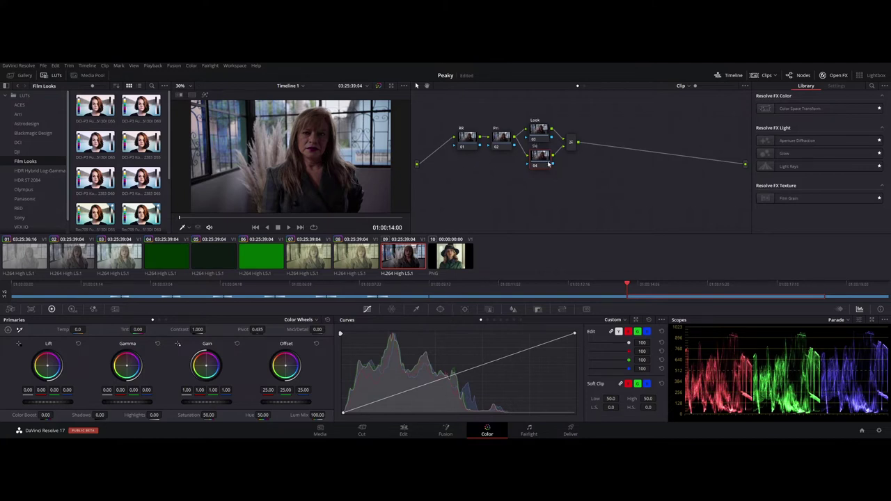
key(Return)
drag(540, 156, 540, 161)
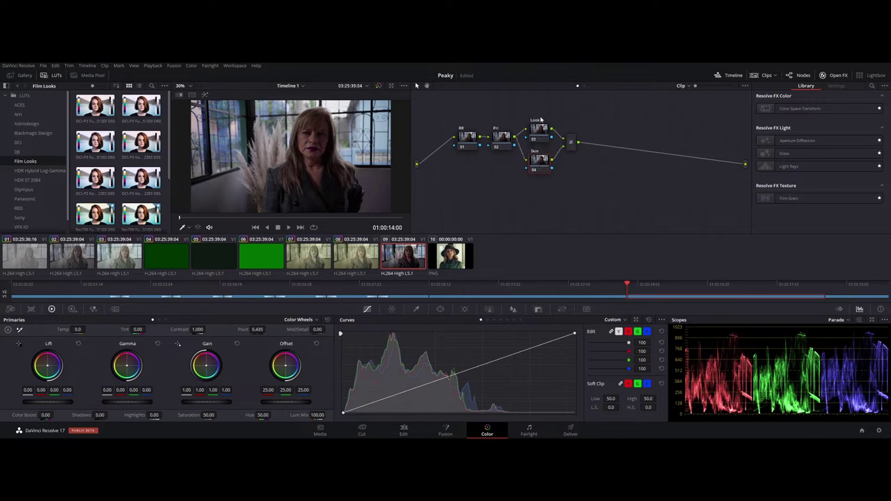
click(571, 149)
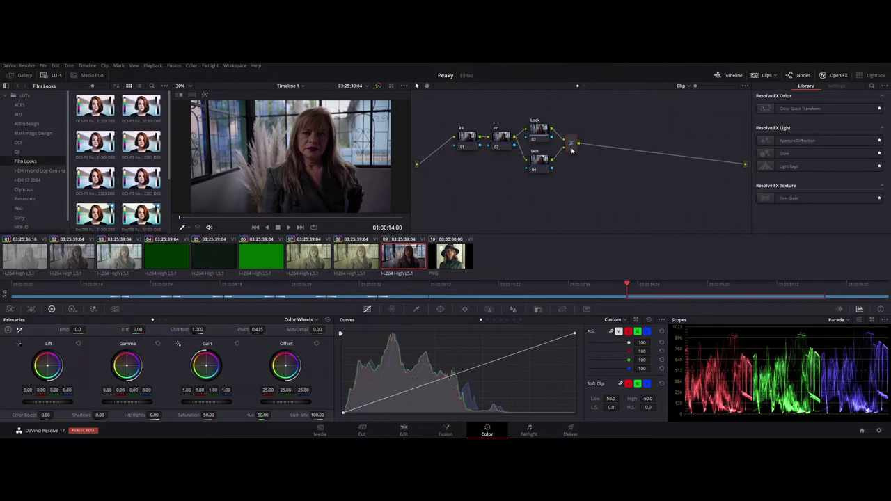
Add a Look Adj node after the mixer, then a Glow node placed lower left.
key(alt+s)
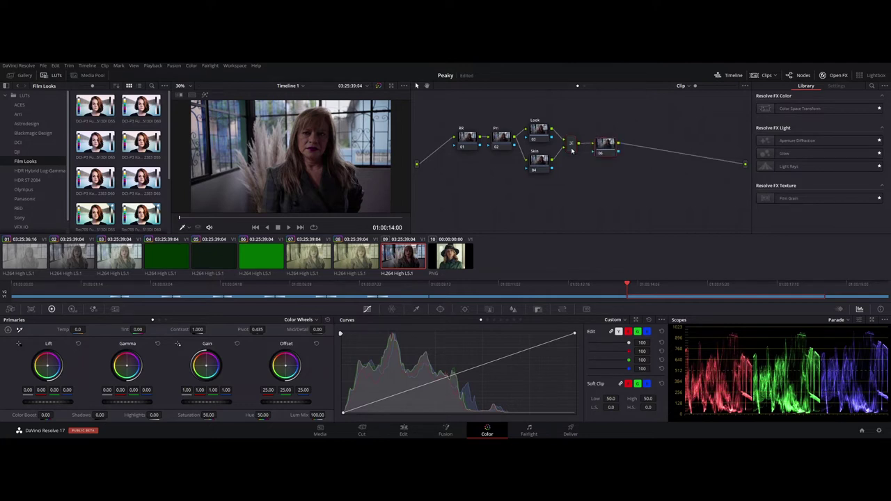
text(Look Adj)
key(Return)
key(alt+s)
drag(647, 143, 477, 190)
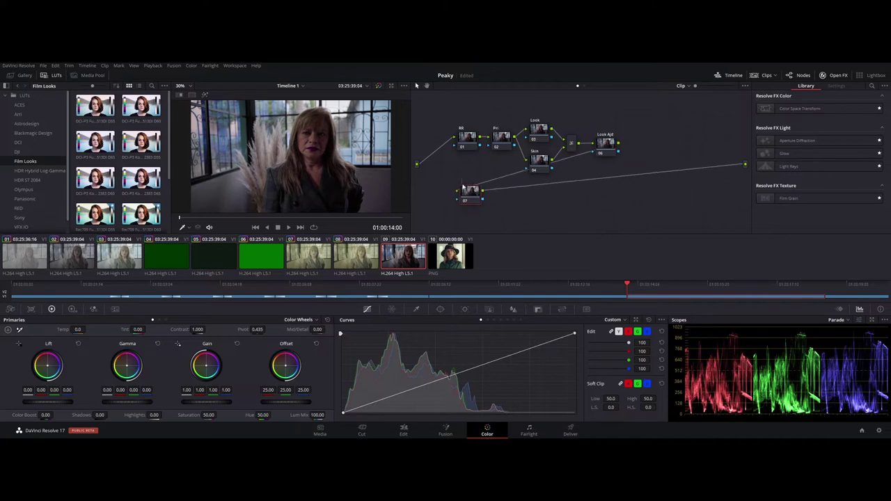
text(Glow)
Add HL and Vig serial nodes after Glow, placing Vig after HL.
key(alt+s)
text(HL)
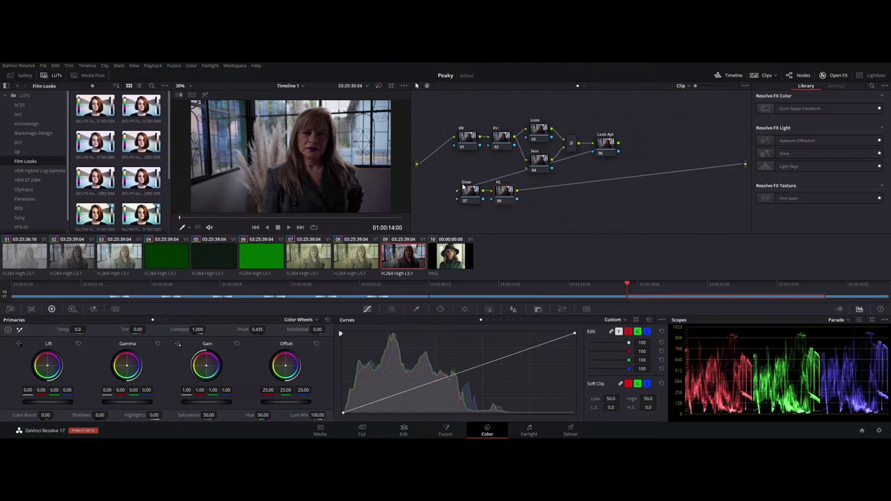
key(alt+s)
drag(540, 190, 612, 197)
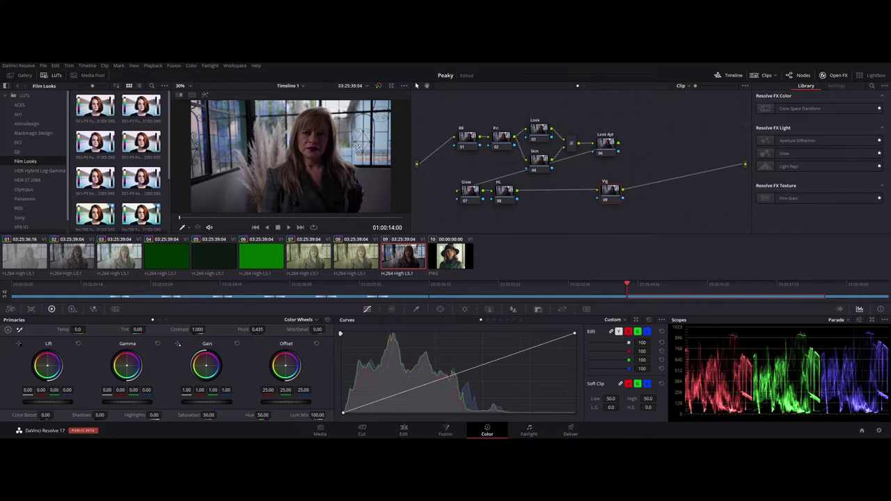
click(503, 138)
mouse_move(188, 415)
mouse_down()
mouse_move(218, 415)
mouse_move(188, 415)
mouse_up()
drag(186, 412, 217, 415)
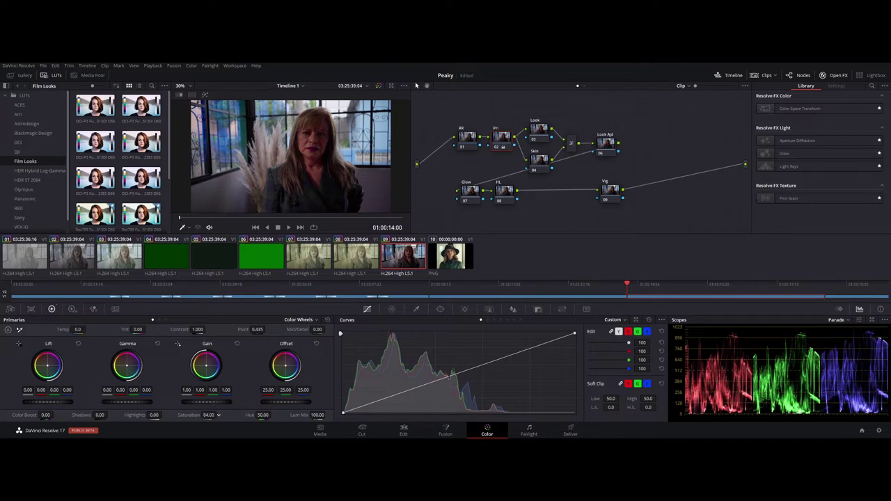
drag(218, 415, 219, 415)
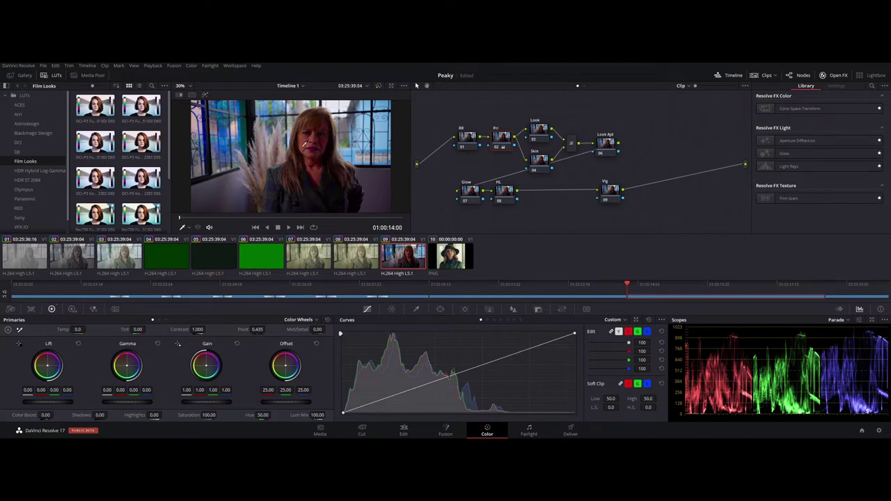
double_click(189, 416)
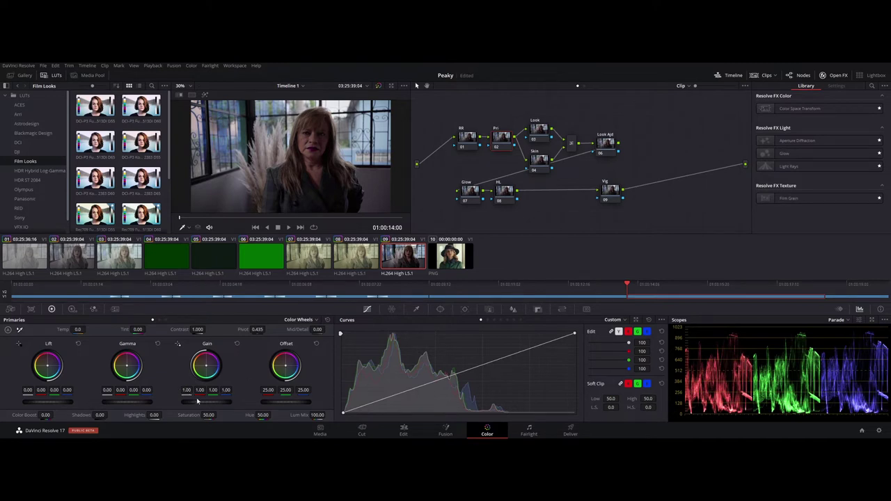
On Pri, trial a gain boost, reset gain to 1.00, and settle gamma at 0.07.
drag(207, 402, 230, 401)
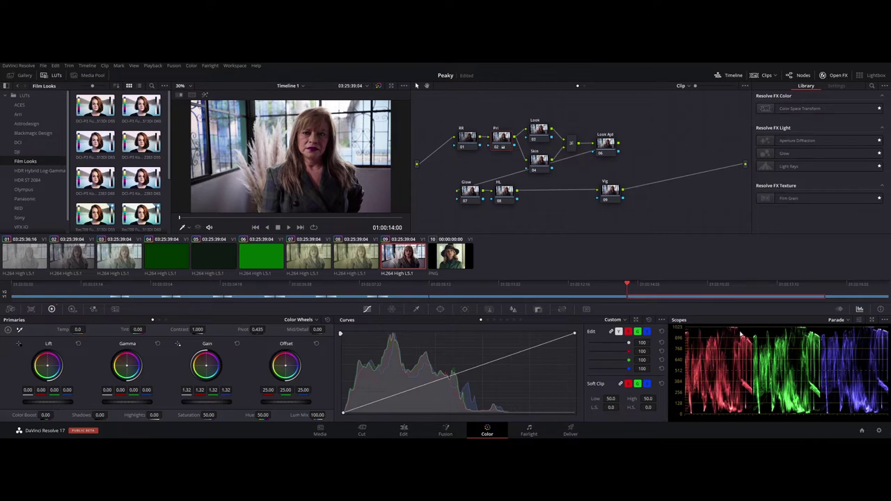
click(237, 344)
drag(118, 403, 136, 404)
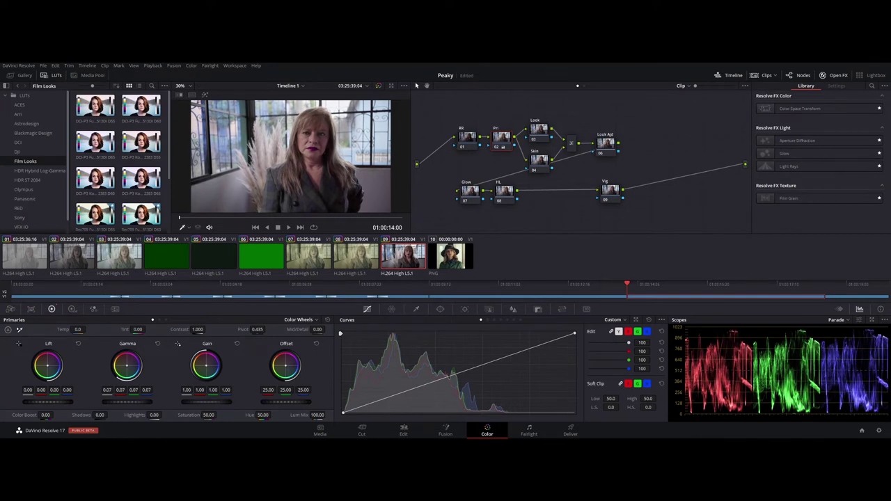
mouse_move(148, 405)
mouse_down()
mouse_move(167, 405)
mouse_move(159, 405)
mouse_up()
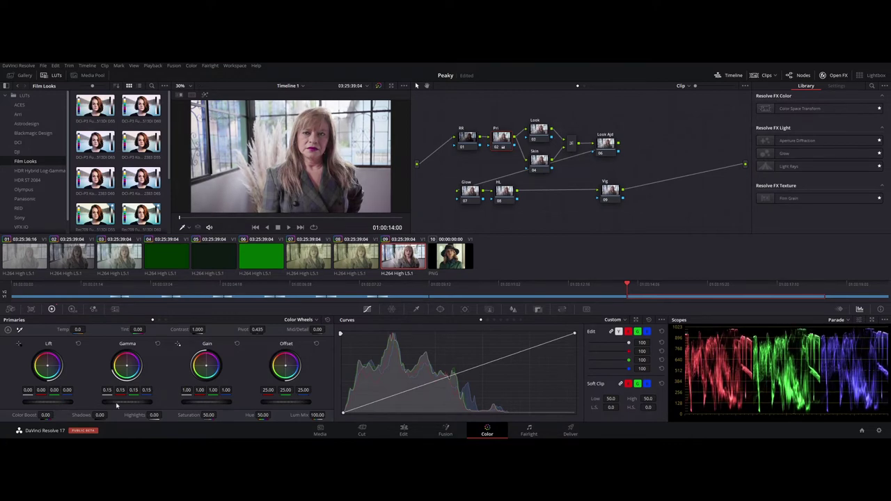
click(159, 346)
drag(127, 401, 138, 402)
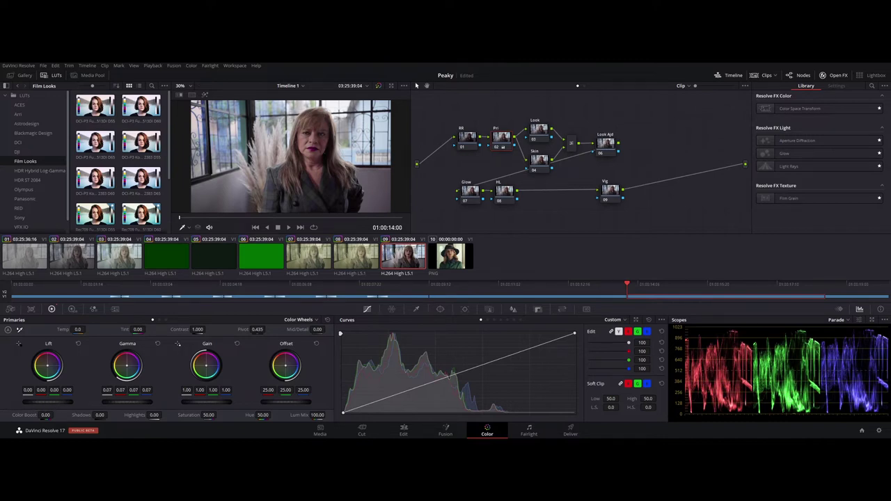
Lower the Pri lift to -0.01 and pull gain down to 0.76.
drag(47, 401, 44, 402)
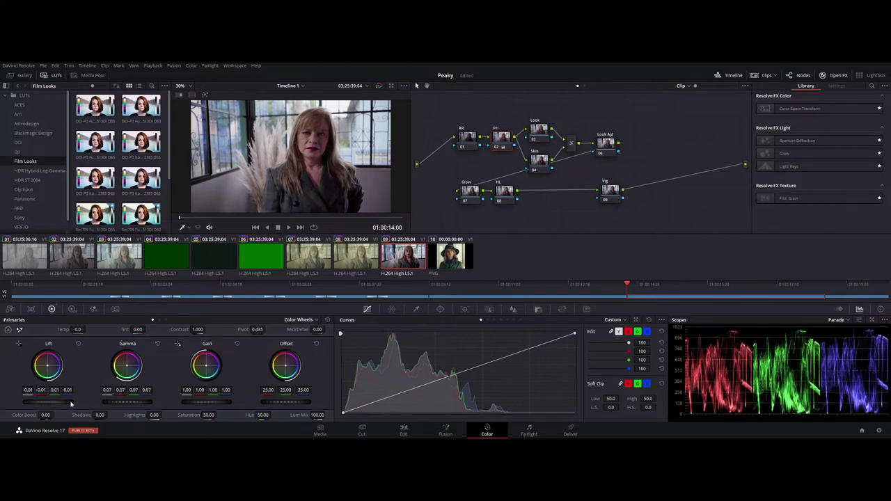
drag(216, 404, 218, 405)
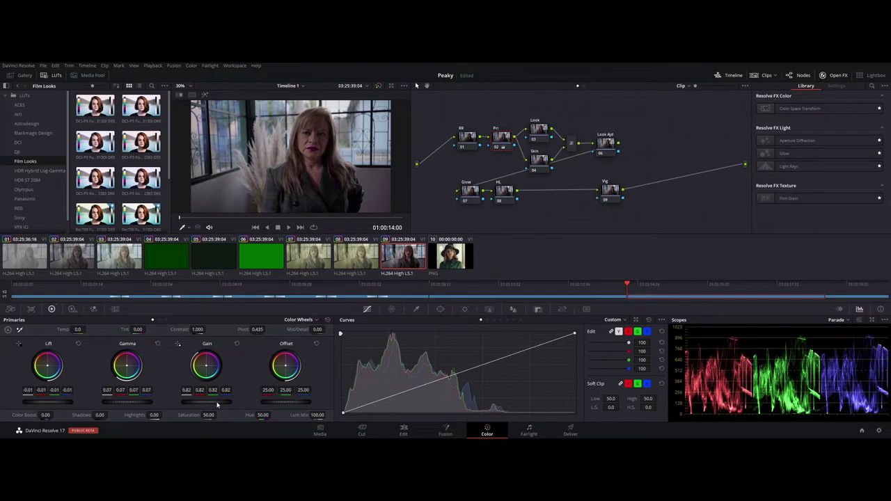
drag(218, 405, 210, 405)
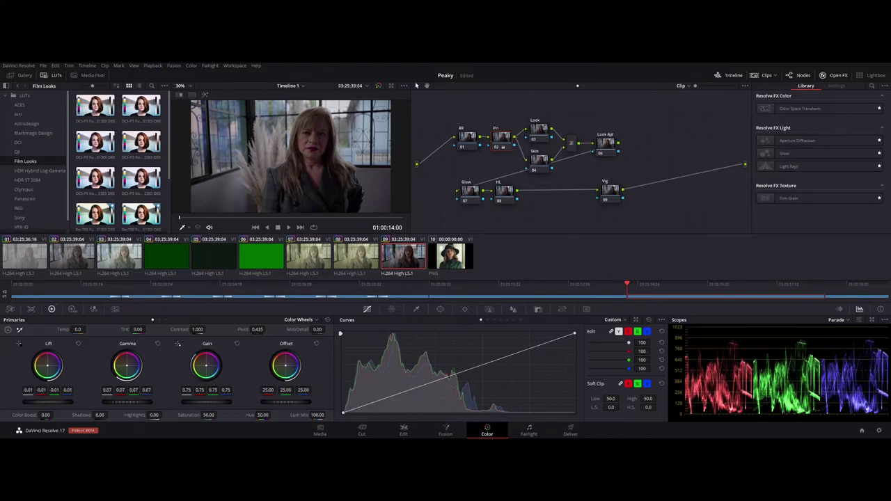
mouse_move(207, 402)
mouse_down()
mouse_move(120, 402)
mouse_move(136, 402)
mouse_up()
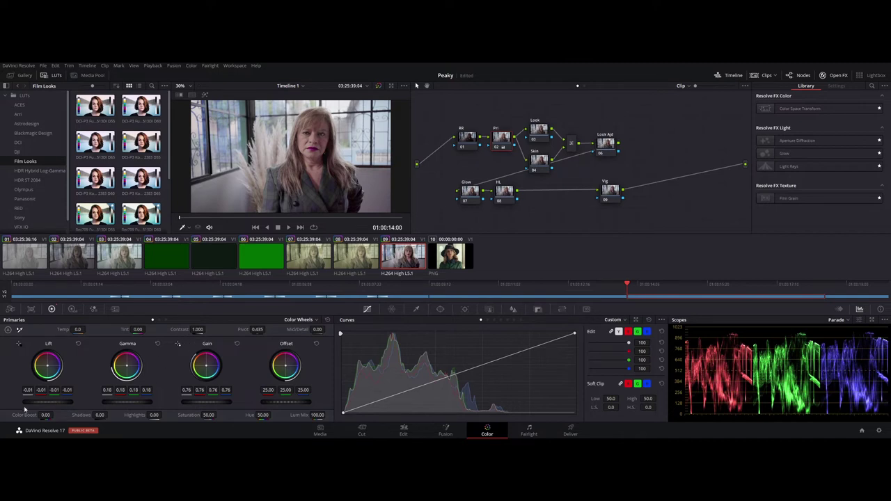
Raise Pri contrast to about 1.186 and compare it against the neighbouring clip.
drag(179, 329, 207, 329)
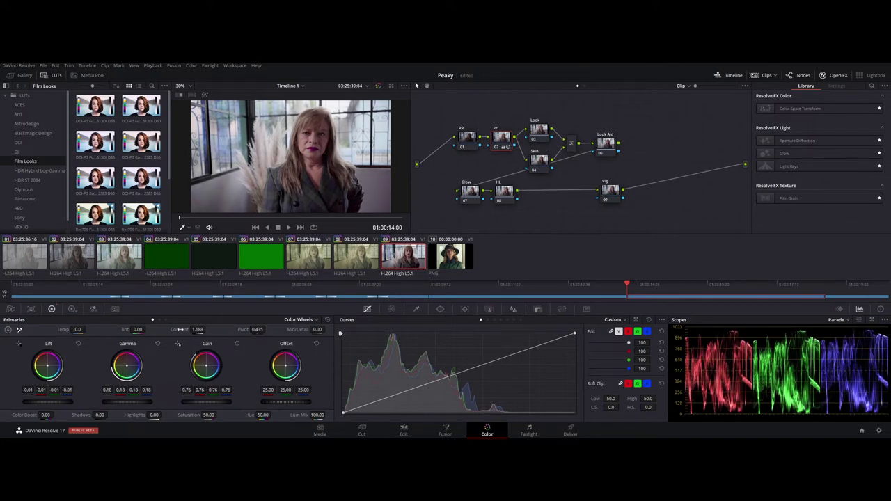
mouse_move(180, 329)
mouse_down()
mouse_move(206, 330)
mouse_move(174, 329)
mouse_up()
drag(206, 330, 205, 330)
click(355, 262)
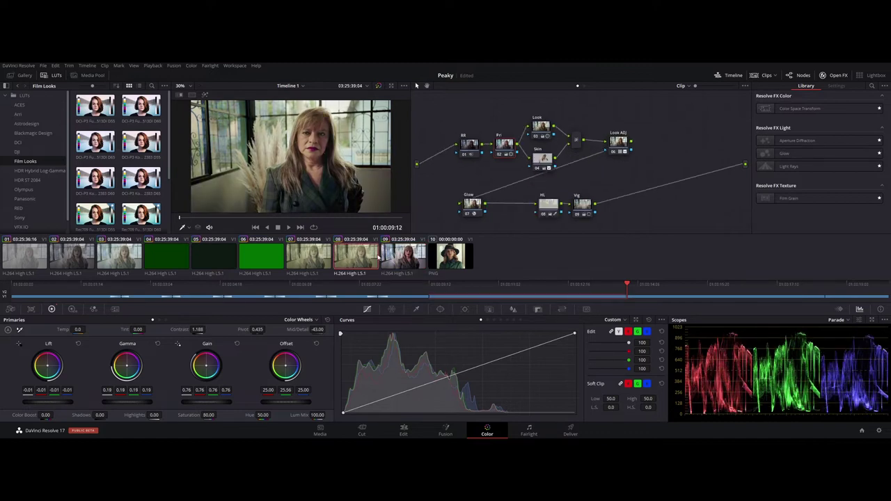
click(392, 255)
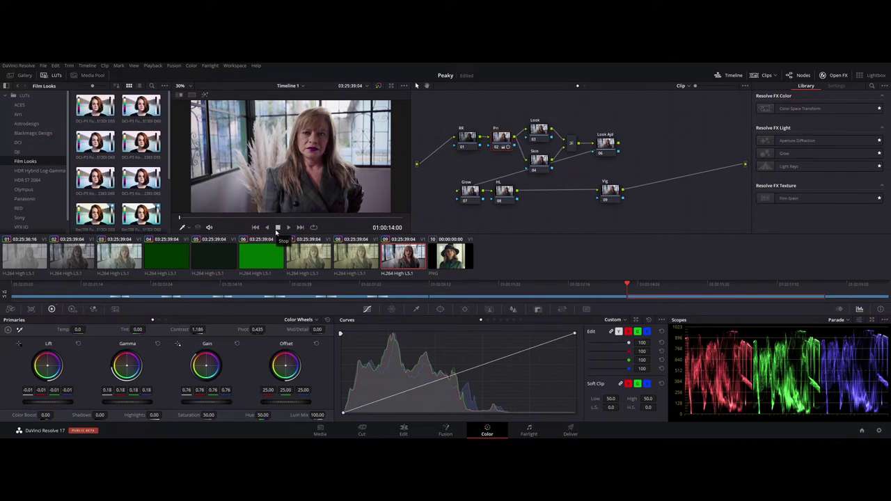
Soften midtone detail to -39.50, starting from a typed -22.
click(316, 330)
text(-22)
key(Return)
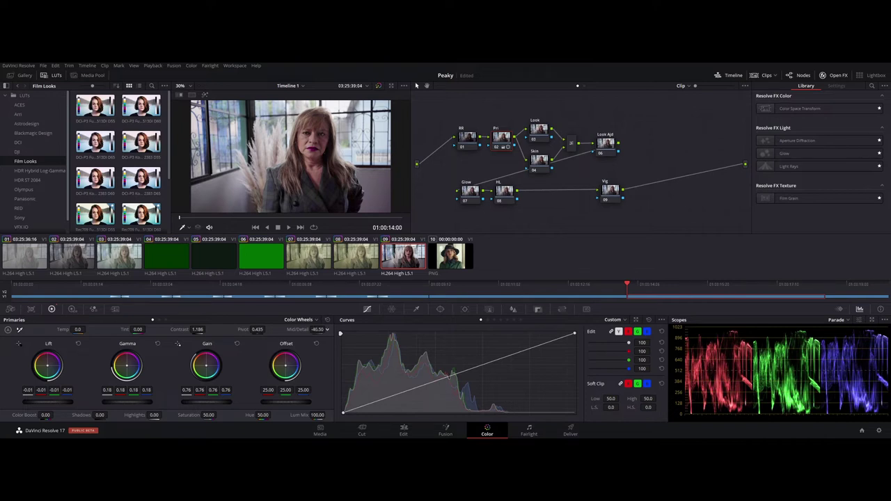
scroll(321, 145, up, 3)
scroll(321, 144, up, 2)
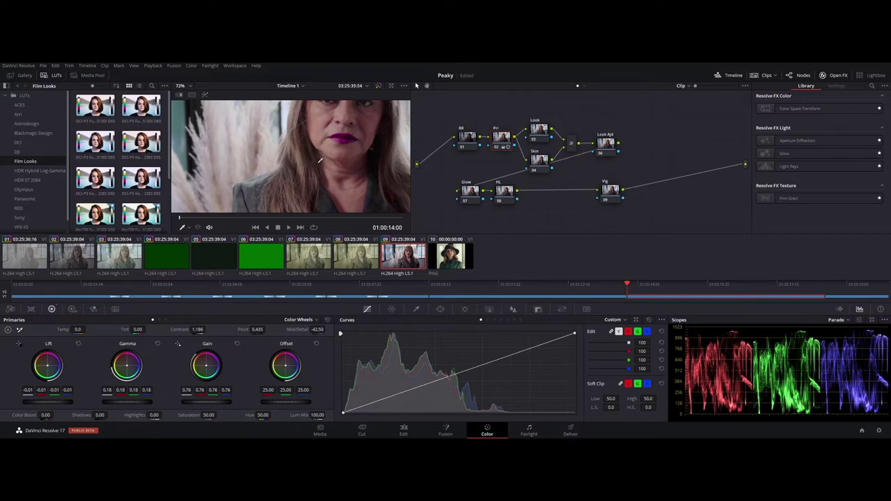
drag(321, 160, 320, 203)
mouse_move(306, 330)
mouse_down()
mouse_move(327, 330)
mouse_move(293, 329)
mouse_move(335, 329)
mouse_move(300, 329)
mouse_up()
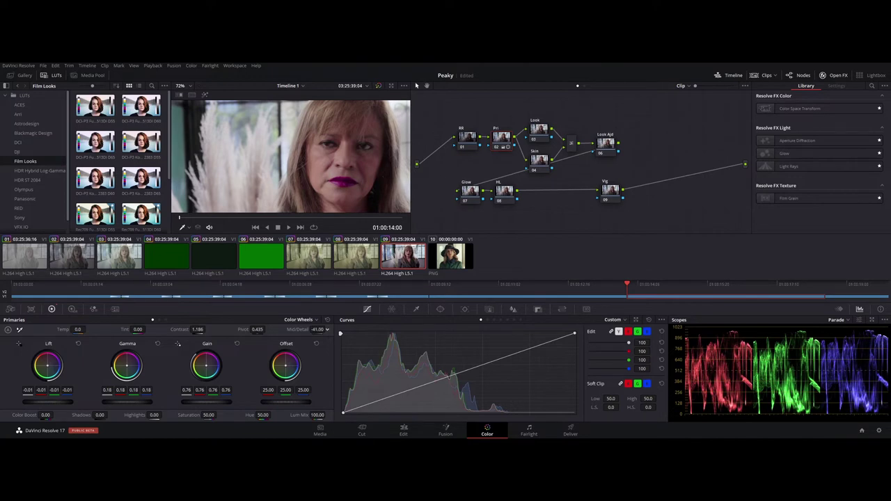
Raise the green offset to 25.56 and disable Pri to compare before and after.
scroll(287, 159, down, 4)
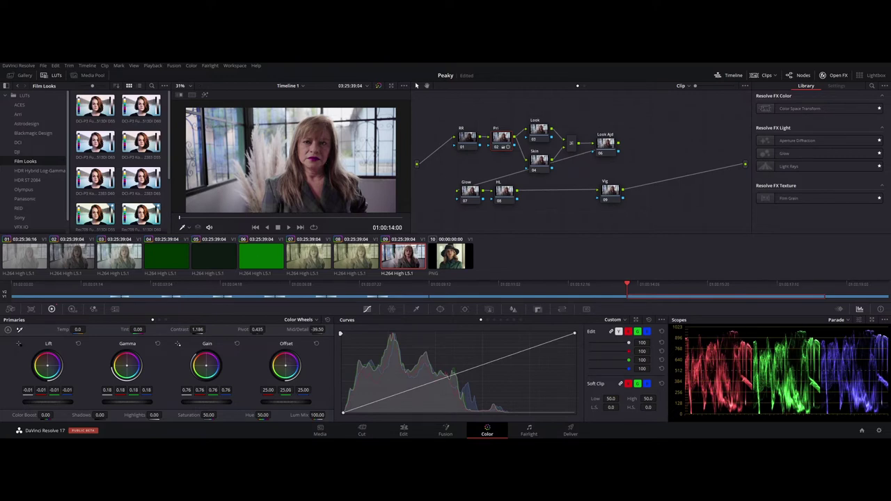
drag(286, 390, 289, 390)
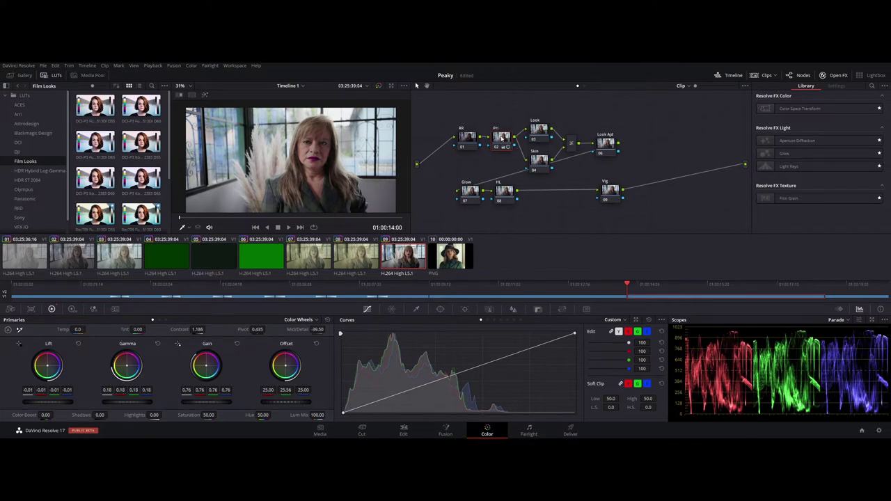
click(500, 139)
key(ctrl+d)
key(ctrl+d)
key(ctrl+d)
key(ctrl+d)
key(ctrl+d)
key(ctrl+d)
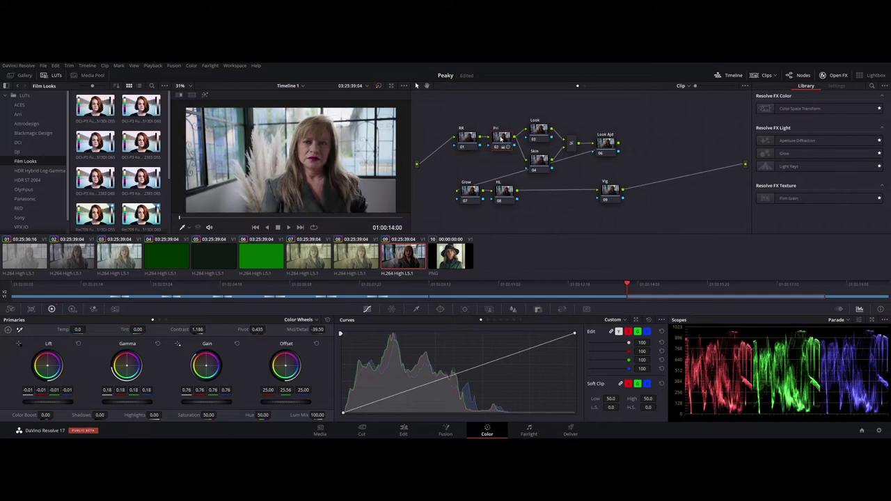
Nudge Pri saturation up slightly, then select Skin node 04.
scroll(256, 153, down, 1)
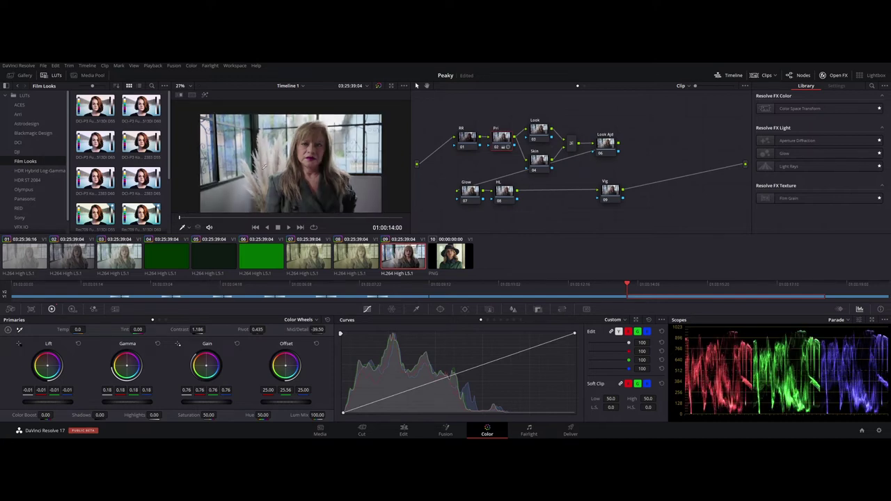
scroll(319, 155, up, 2)
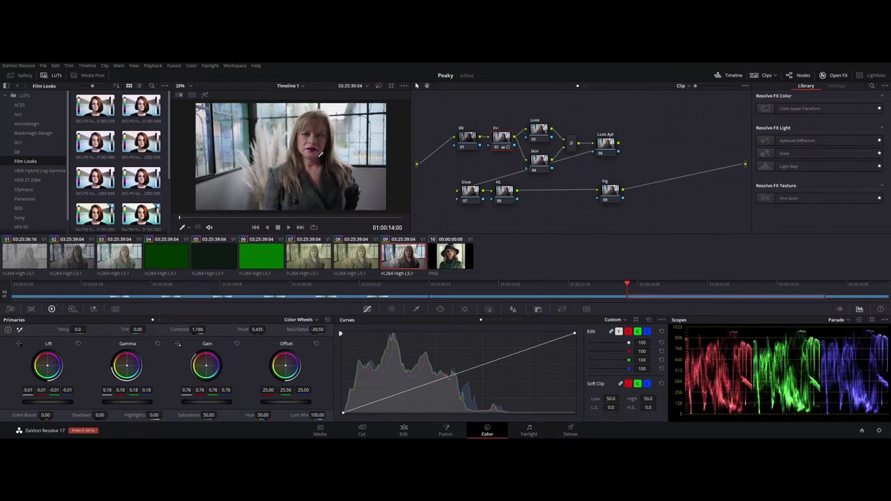
scroll(321, 151, down, 1)
drag(218, 415, 219, 415)
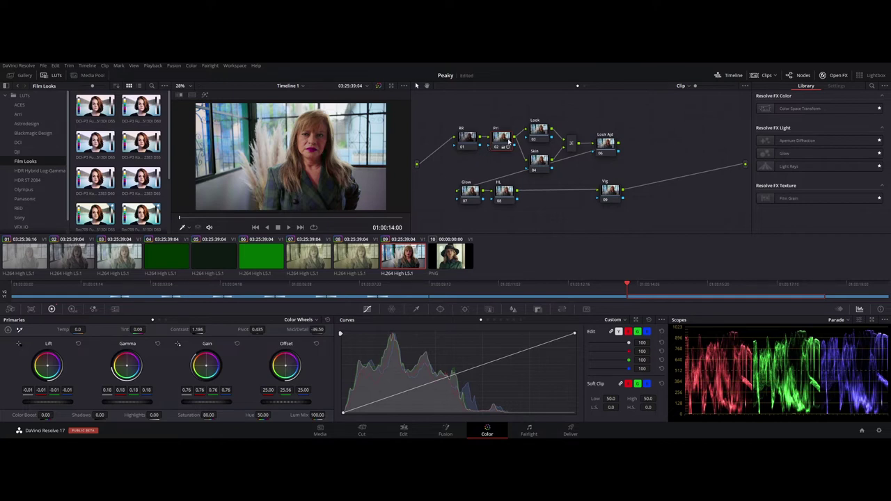
click(534, 159)
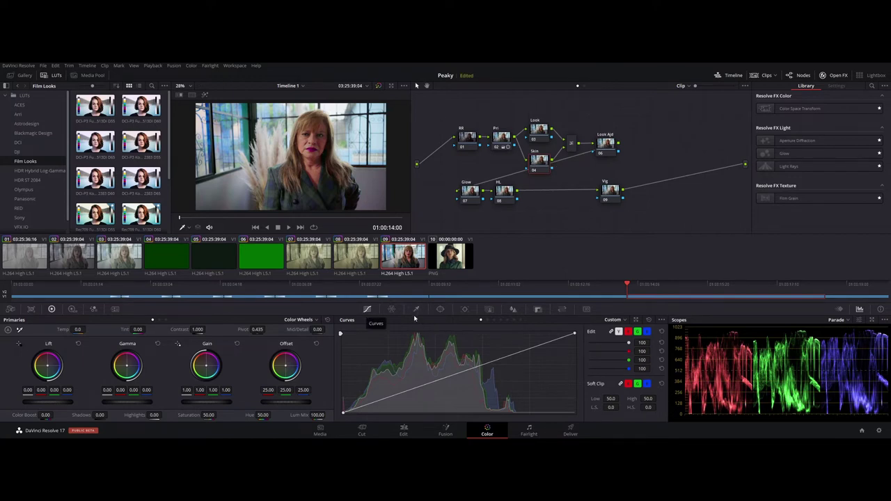
Sample the woman's face with the qualifier eyedropper and show the skin matte in highlight mode.
click(417, 310)
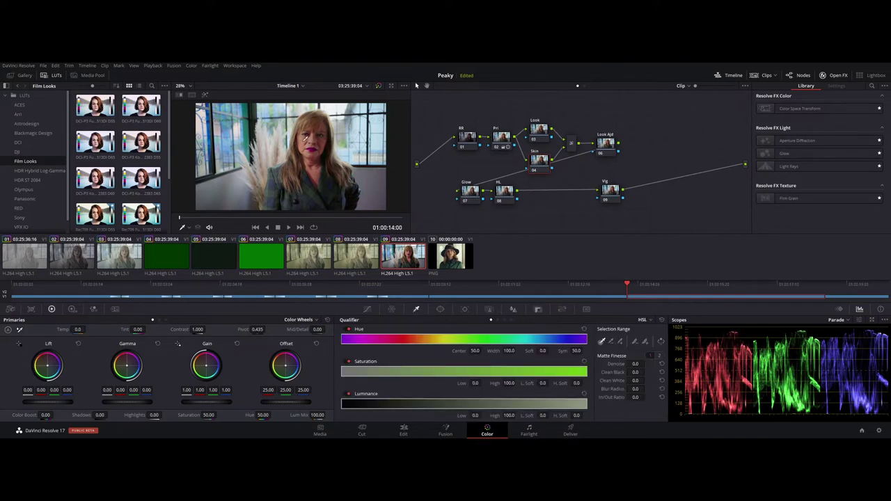
click(307, 142)
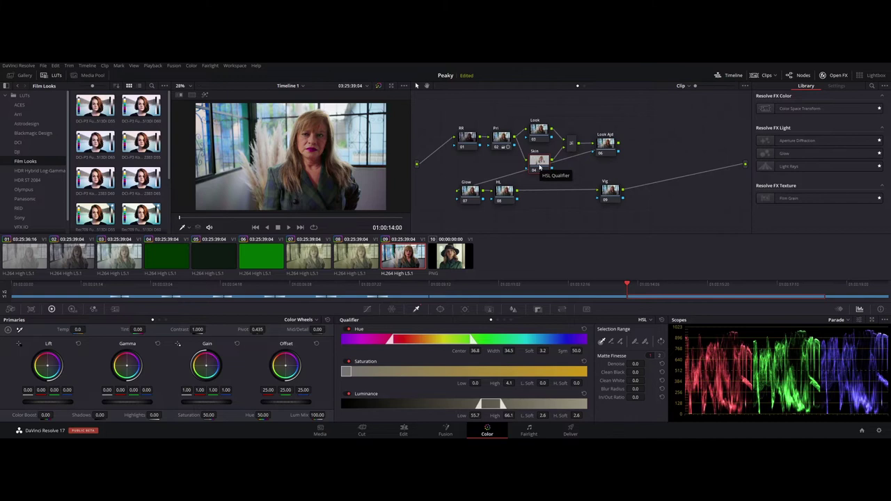
key(shift+h)
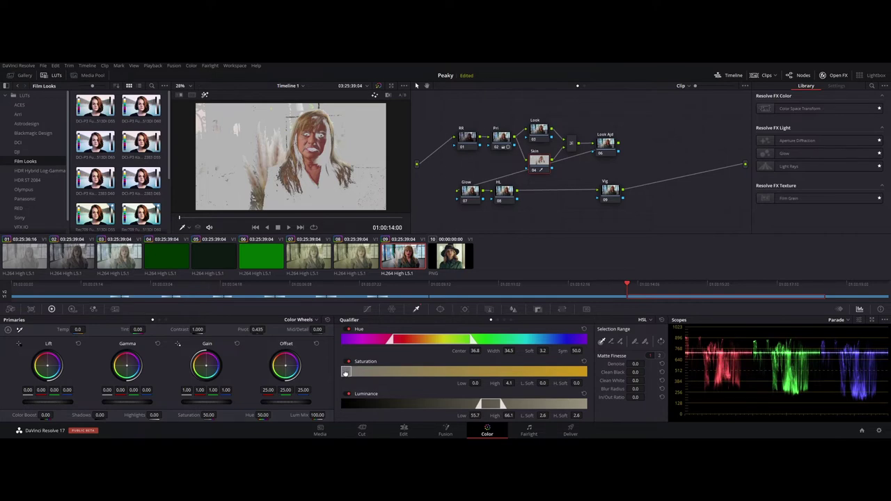
Refine the skin key to hue centre 29.9, width 44.2, luminance 51.8–63.8.
drag(345, 374, 346, 374)
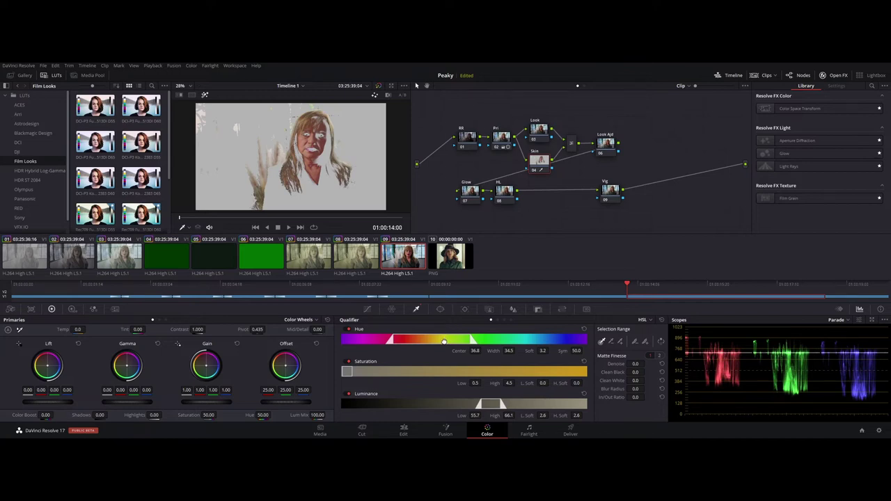
mouse_move(443, 341)
mouse_down()
mouse_move(433, 344)
mouse_move(486, 340)
mouse_move(443, 342)
mouse_up()
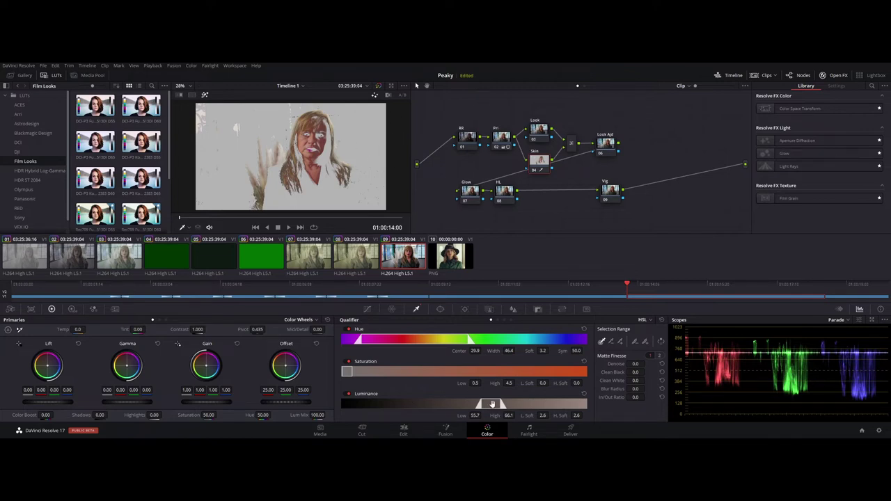
drag(492, 404, 489, 406)
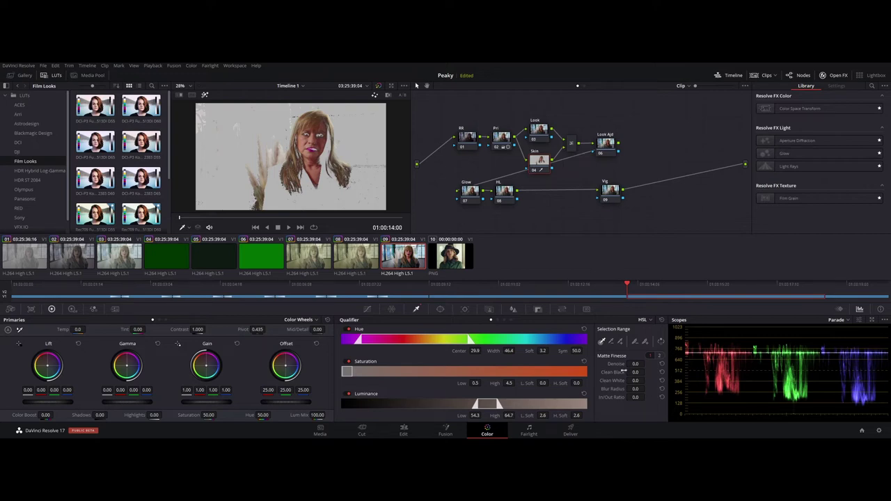
Set Matte Finesse Clean Black 100, Clean White 24.7 and denoise about 50, then exit highlight mode.
drag(624, 372, 647, 372)
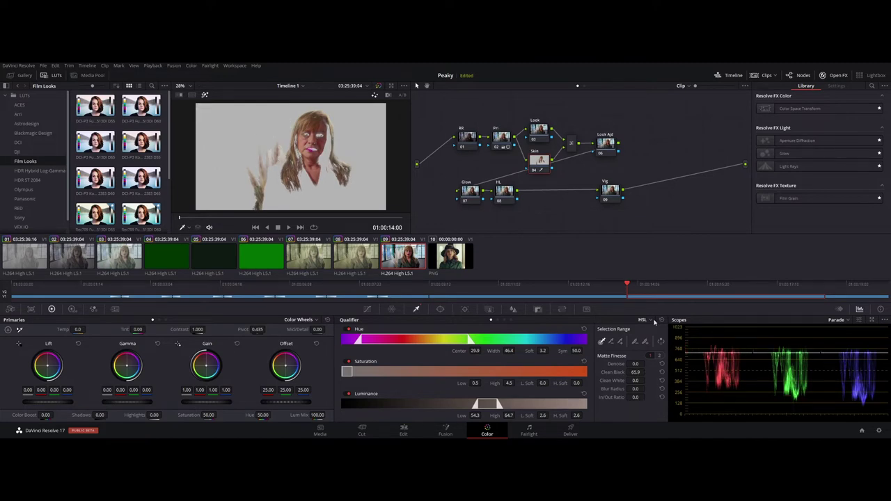
click(328, 157)
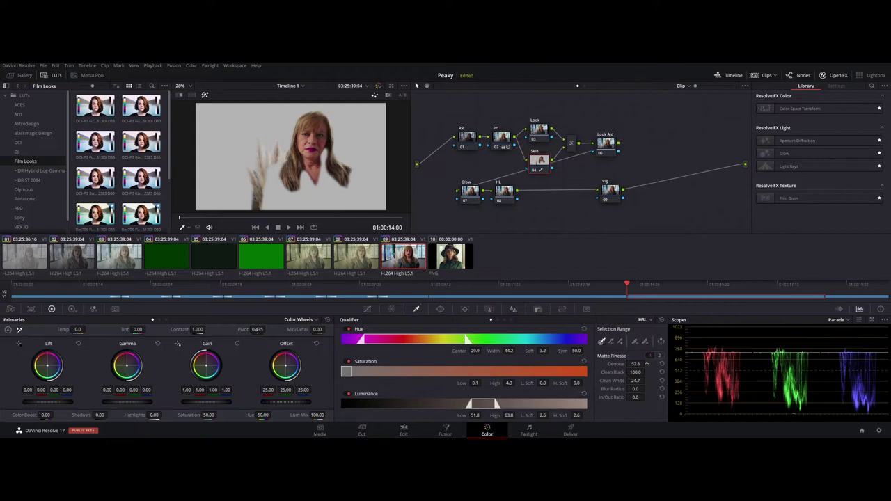
drag(646, 363, 597, 348)
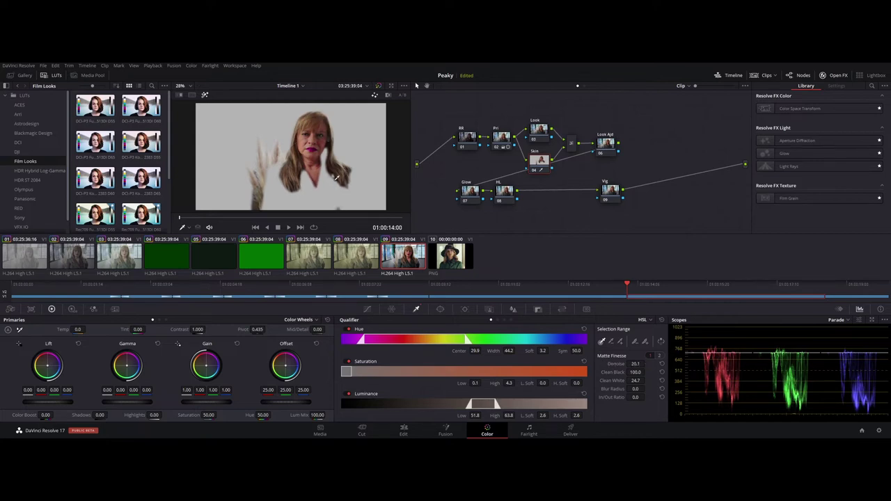
drag(634, 364, 646, 363)
key(shift+h)
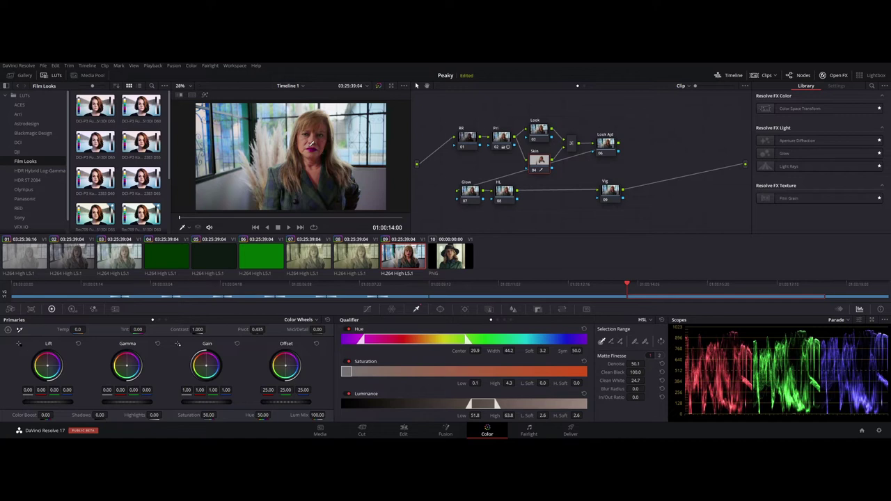
Select the Look node (03) and lower its saturation to 29.60.
click(542, 137)
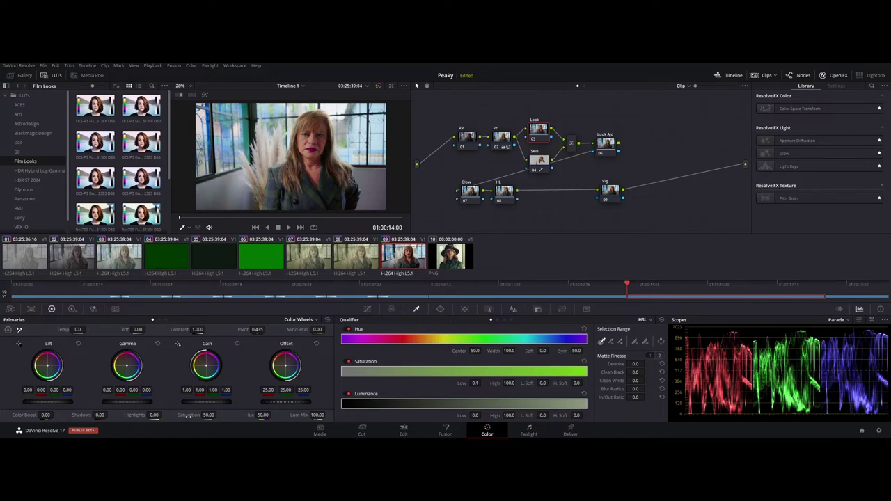
drag(190, 416, 167, 416)
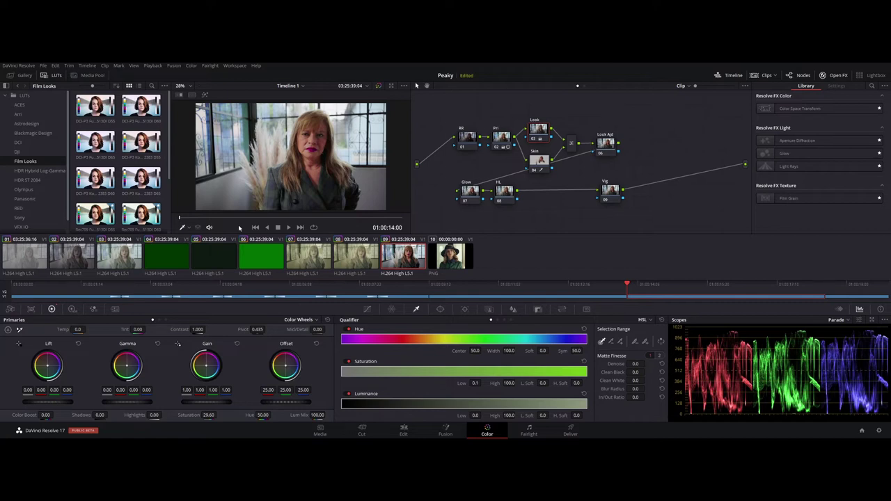
ctrl+click(458, 258)
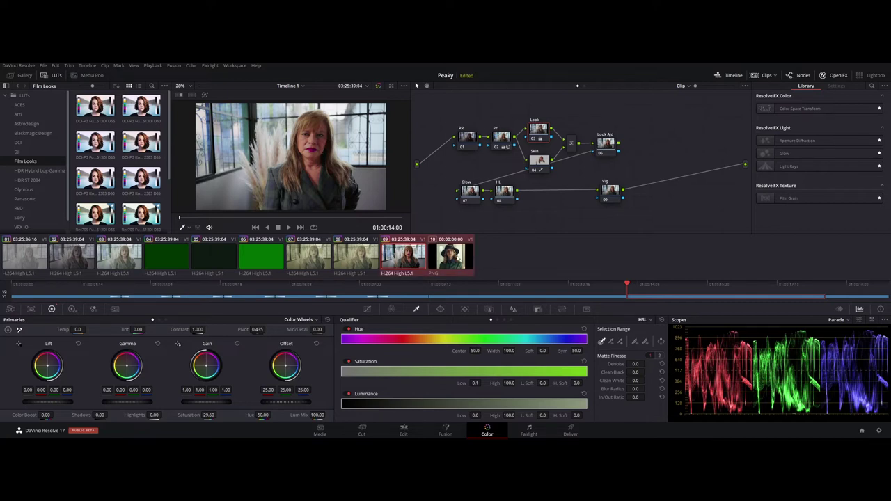
click(191, 95)
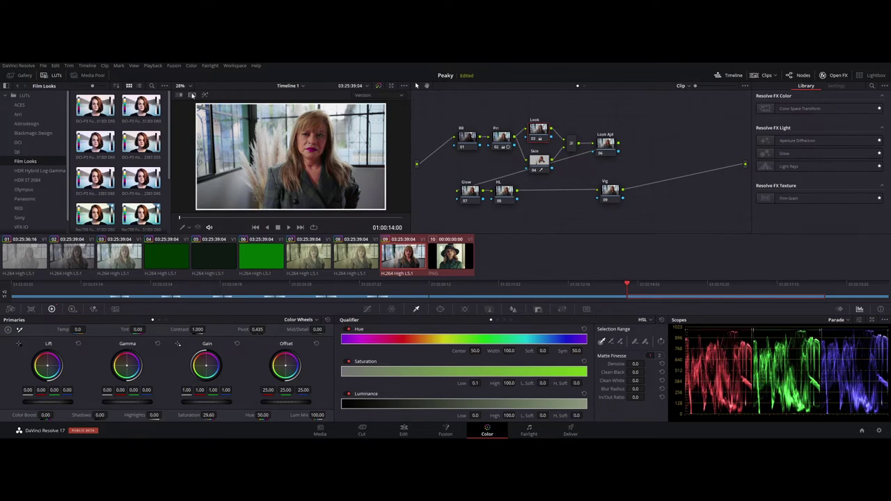
click(360, 96)
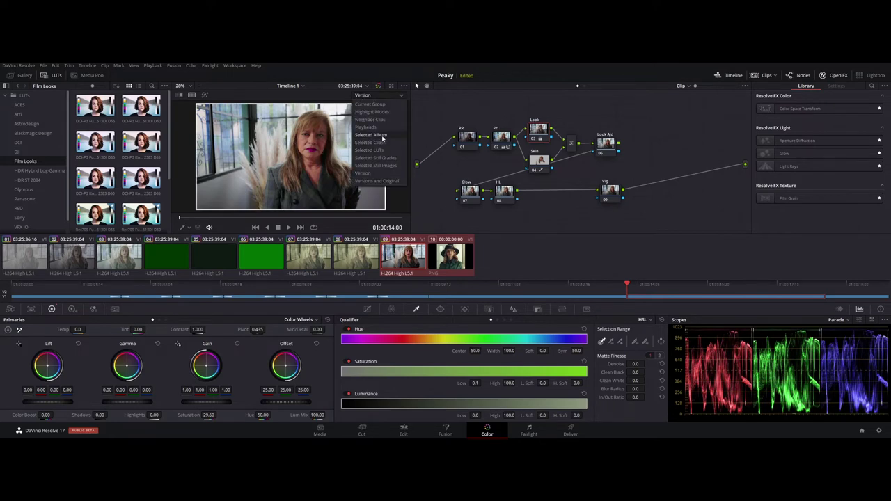
click(383, 143)
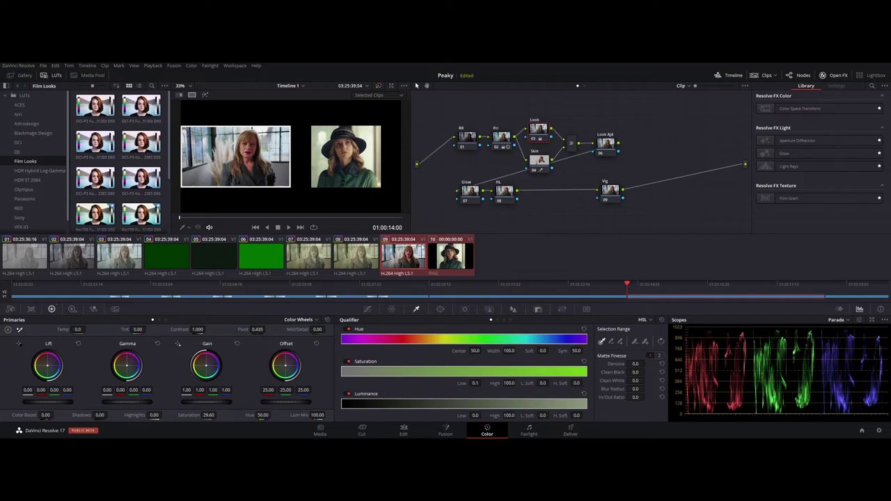
click(408, 261)
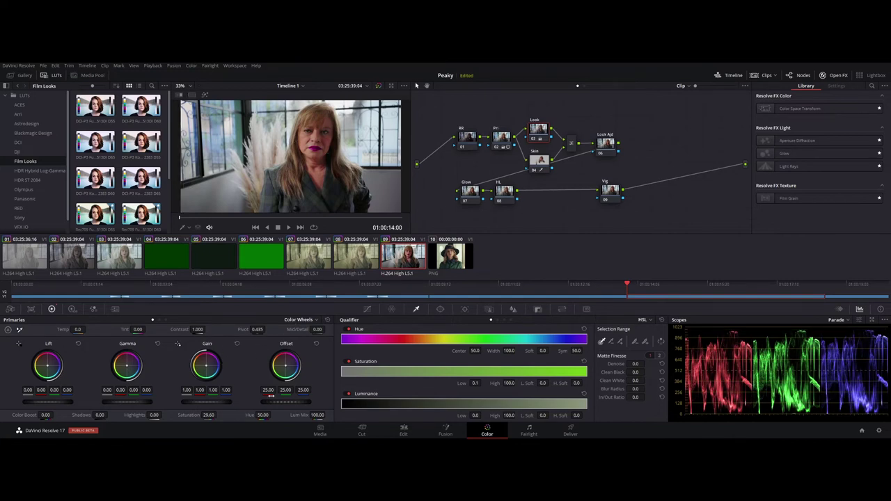
Set Offset to red 27.24, green 25.16, blue 17.40, and also select reference clip 10.
mouse_move(303, 390)
mouse_down()
mouse_move(293, 390)
mouse_move(301, 390)
mouse_up()
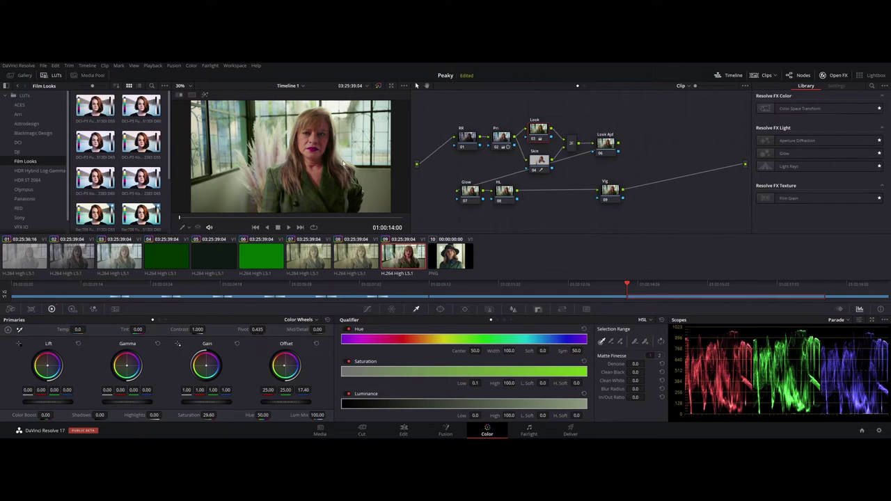
drag(267, 390, 268, 391)
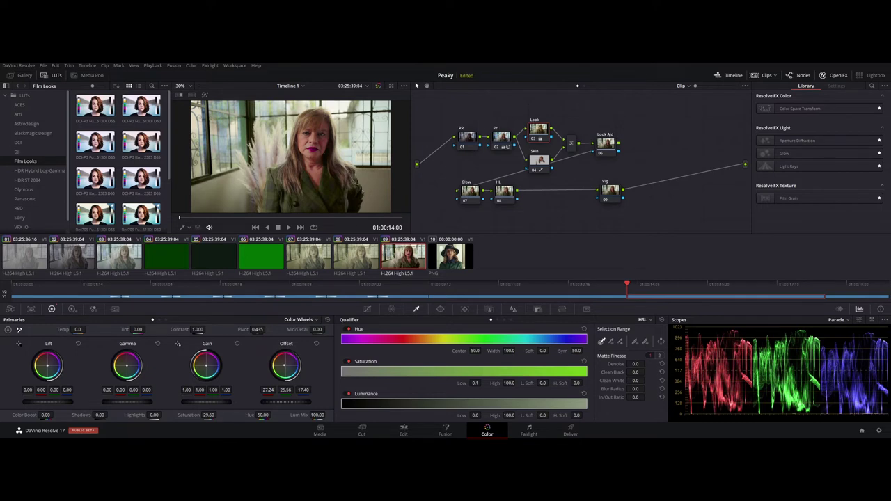
drag(285, 390, 281, 390)
ctrl+click(451, 256)
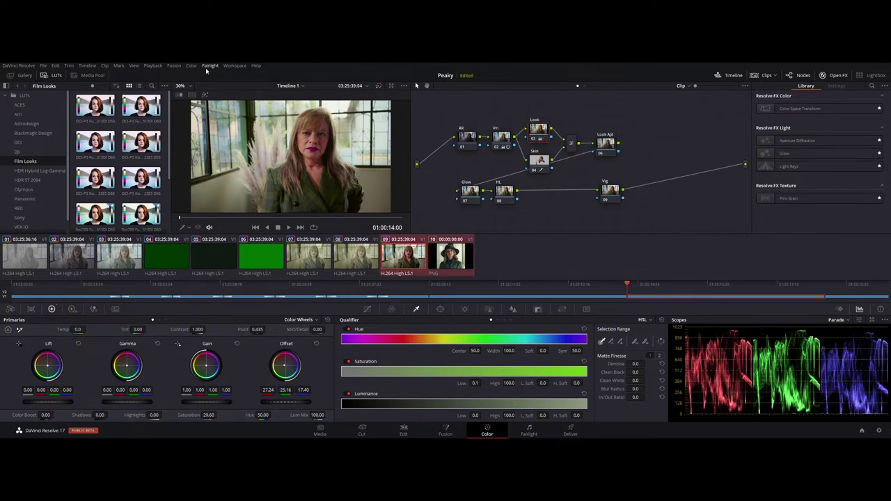
click(192, 95)
scroll(371, 124, up, 1)
scroll(348, 125, up, 1)
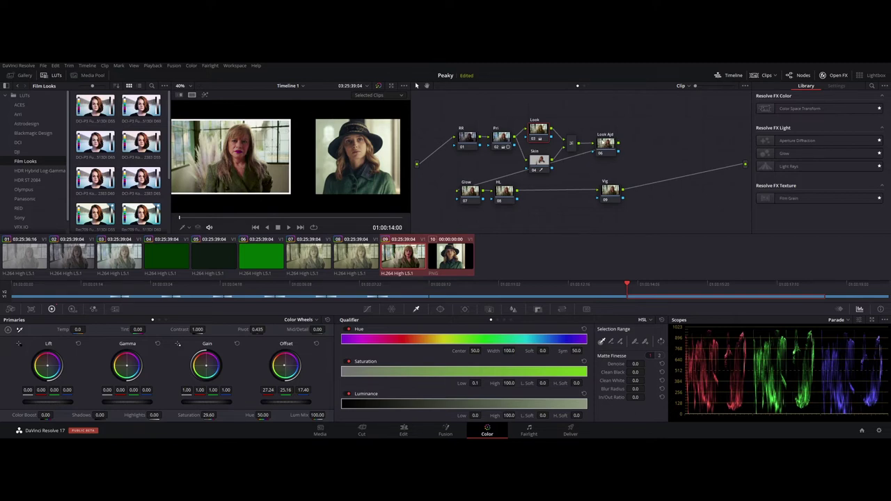
key(ctrl+alt+w)
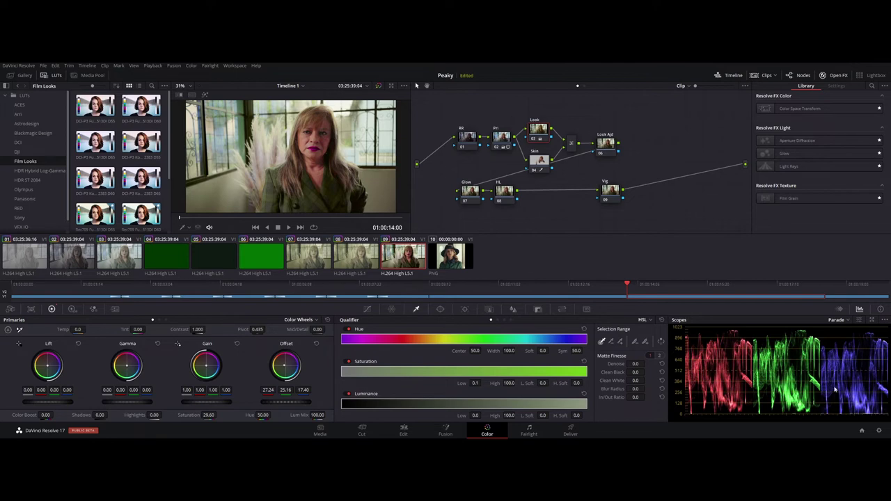
key(Down)
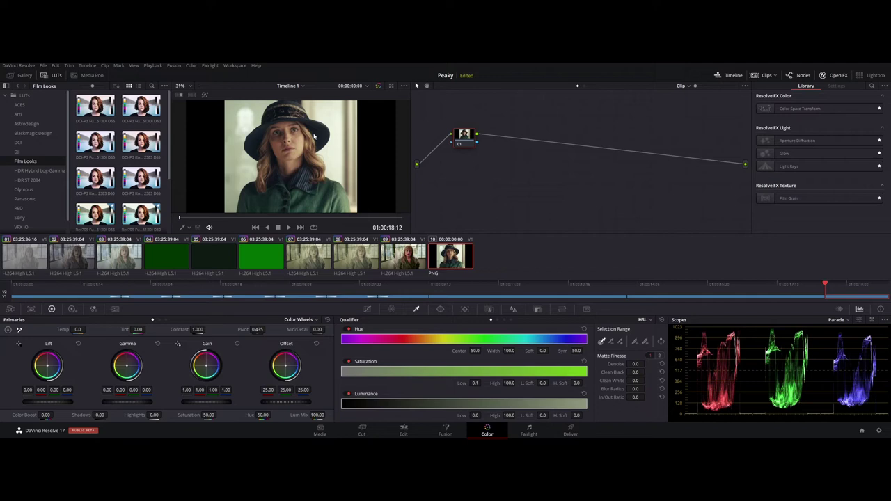
key(Up)
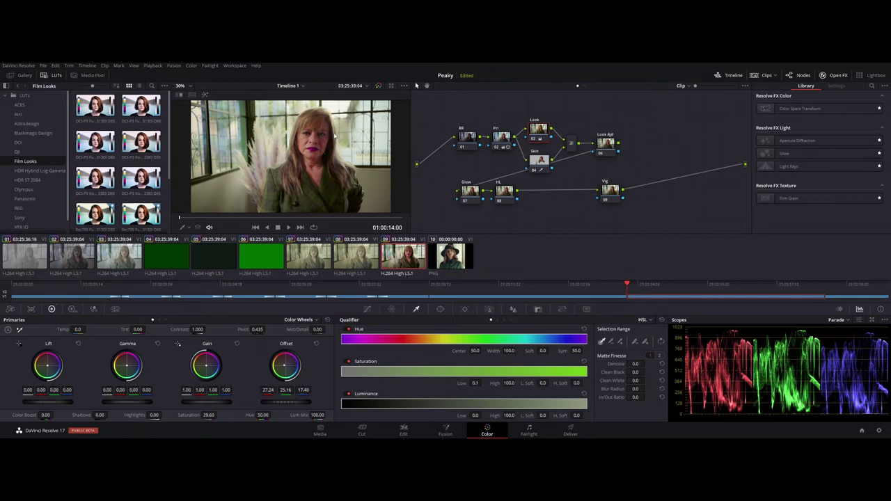
On the Skin node, drop saturation to 40.80 and nudge the offset away from blue.
click(539, 169)
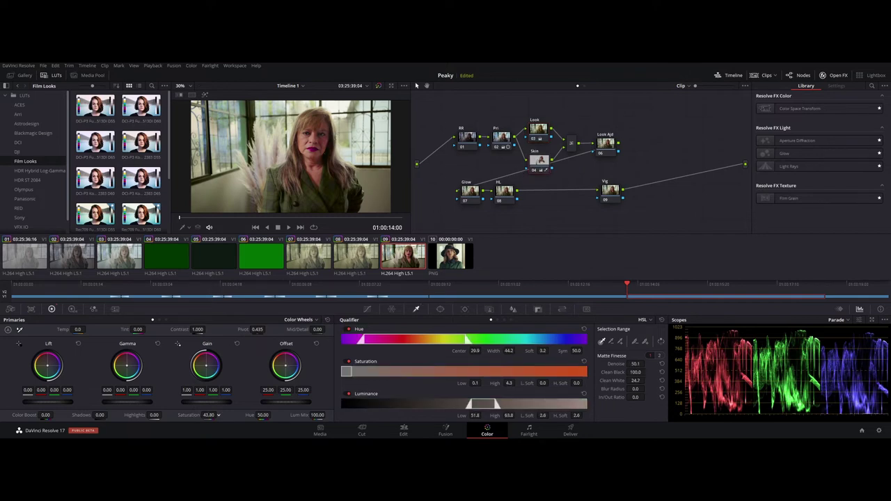
scroll(218, 415, down, 3)
drag(299, 352, 285, 343)
Check the skin key, then warm the Skin offset to 24.46/24.87/22.68.
key(shift+h)
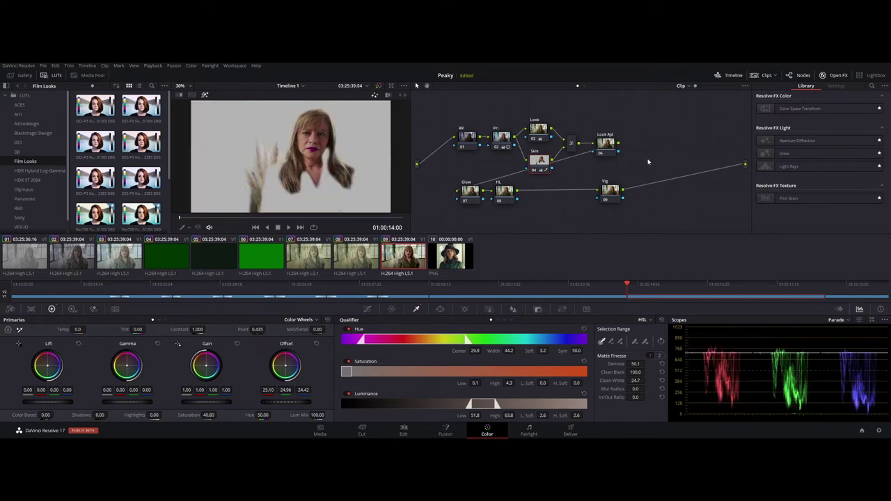
key(shift+h)
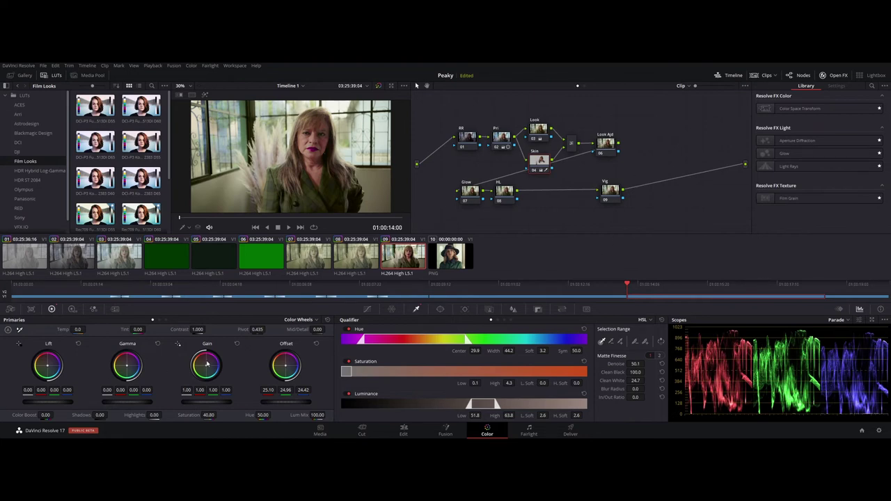
drag(297, 370, 286, 367)
drag(286, 367, 285, 365)
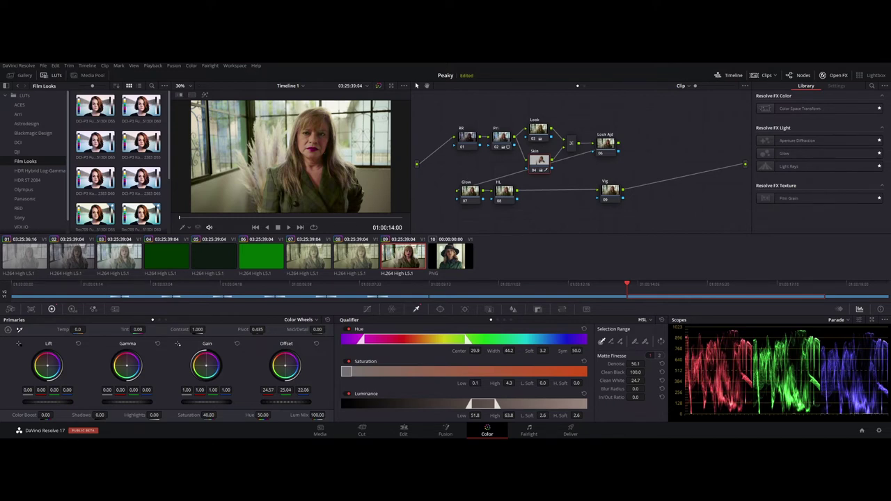
drag(285, 365, 285, 368)
Toggle the Skin node off and on for a before/after comparison, leaving it enabled.
key(ctrl+d)
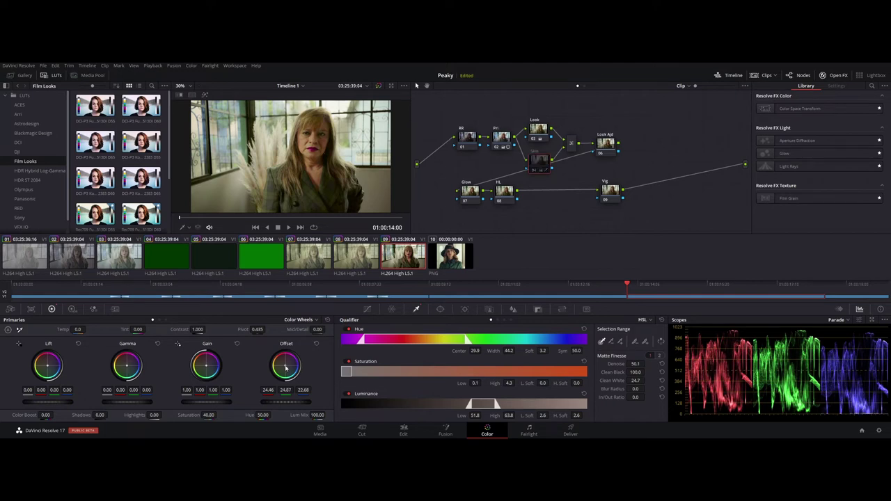
key(ctrl+d)
key(ctrl+d)
key(ctrl+d)
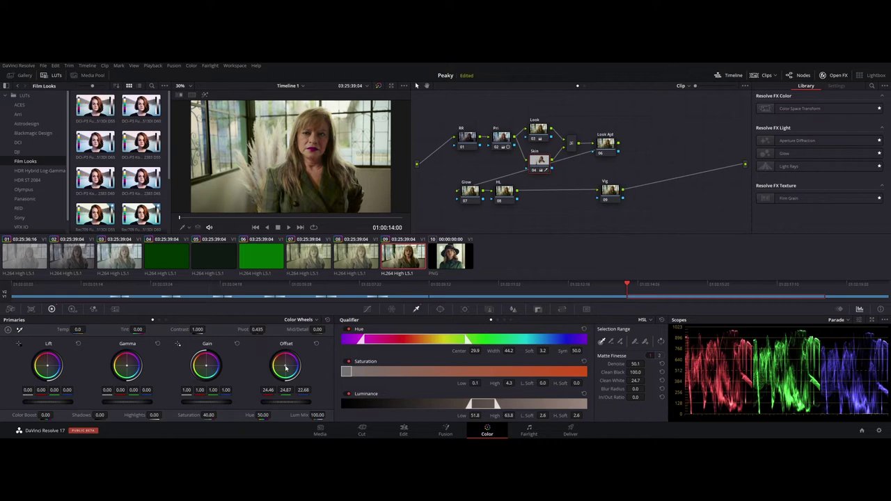
key(ctrl+d)
key(ctrl+d)
key(ctrl+d)
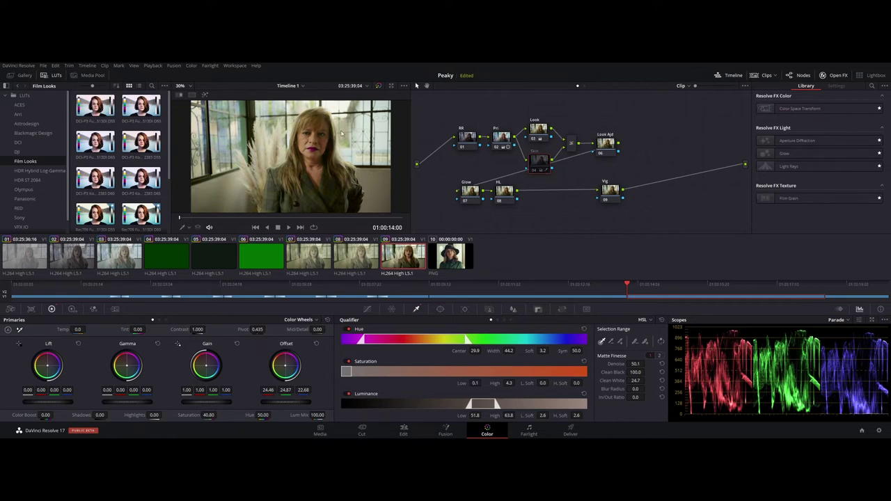
key(ctrl+d)
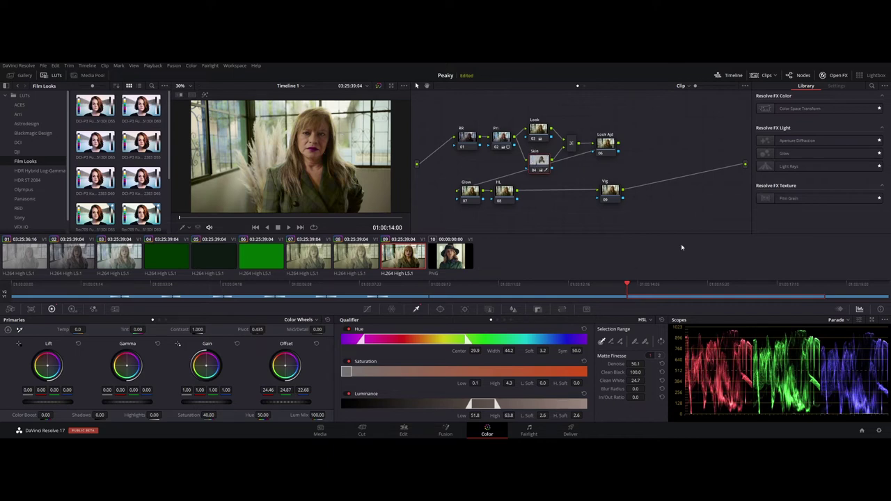
Switch the scopes to Vectorscope and nudge the Skin offset against it.
click(838, 320)
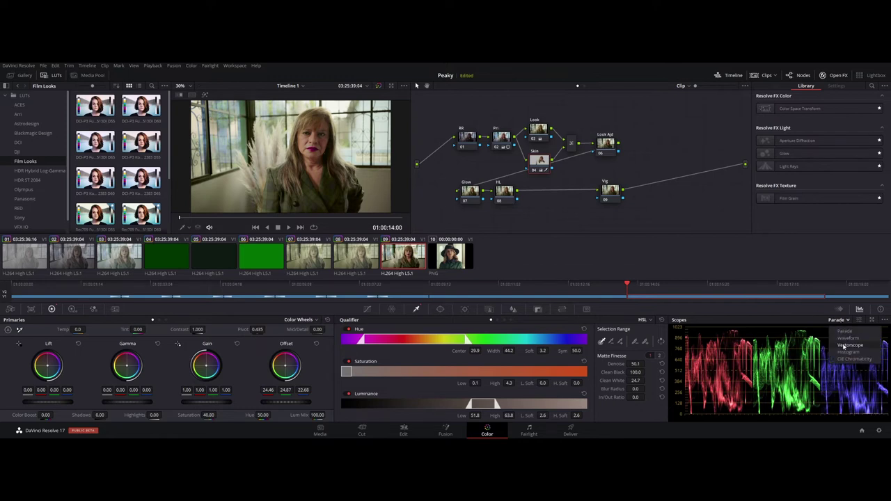
click(849, 345)
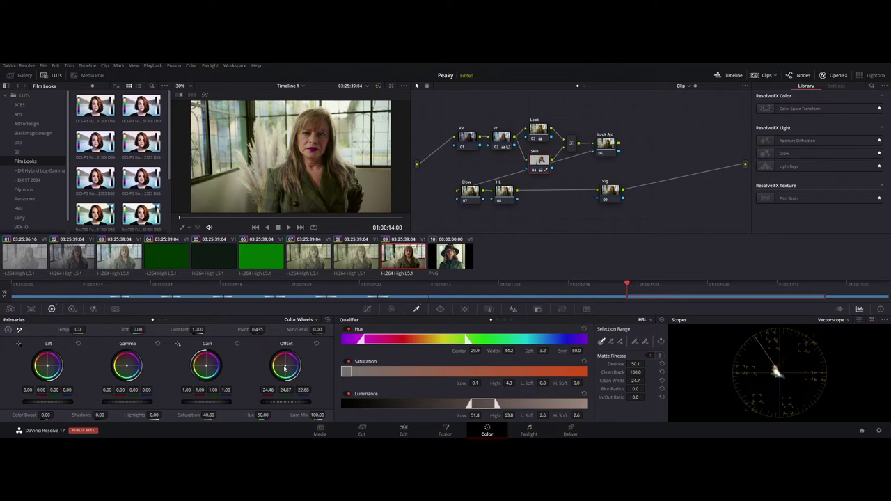
drag(284, 367, 286, 369)
Select the Look Adj node, compare with reference clip 10, then show Curves on clip 09.
click(609, 143)
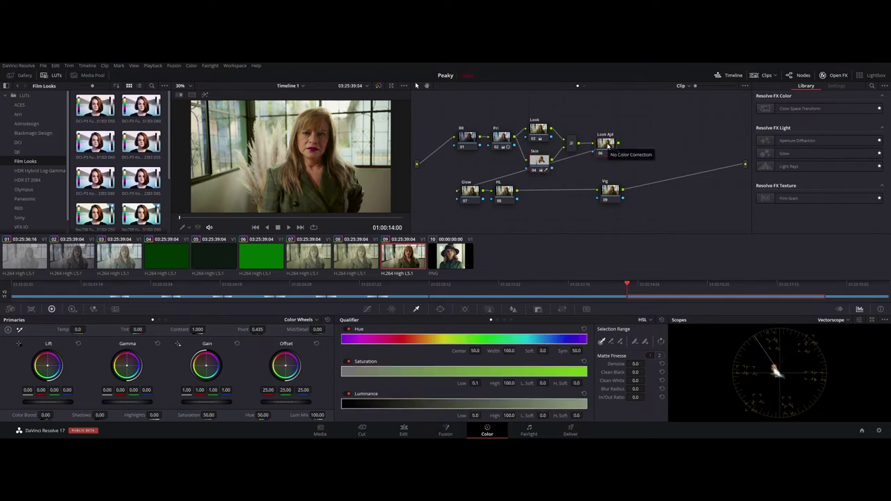
click(454, 261)
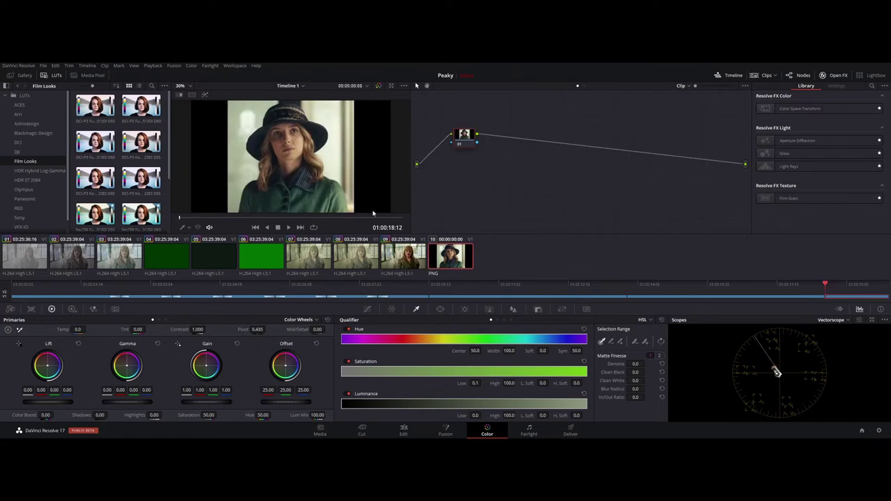
click(401, 258)
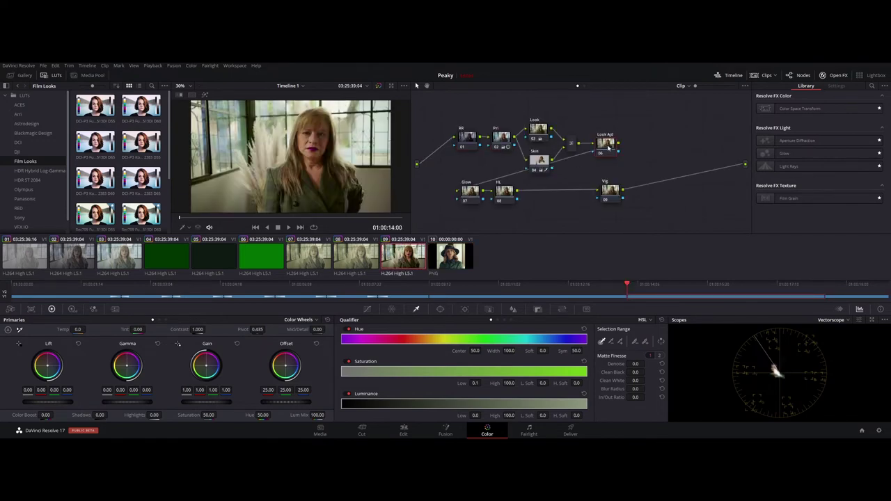
click(368, 310)
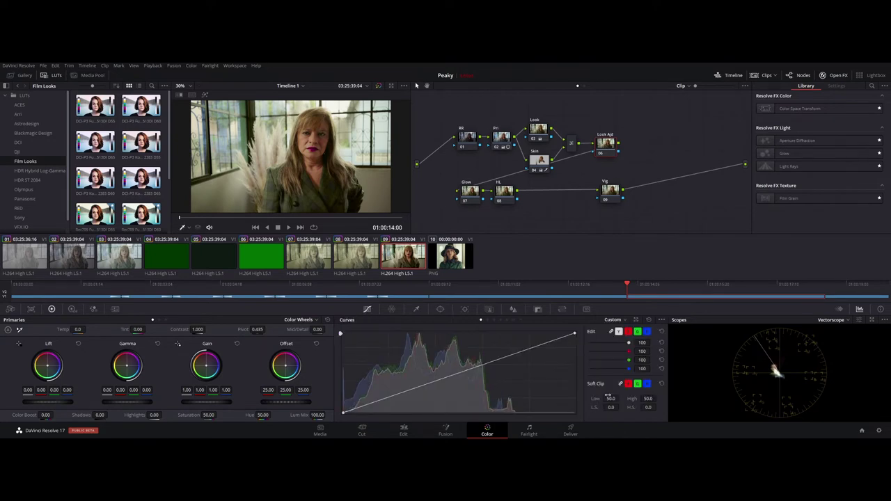
Set the Look Adj node's Soft Clip Low to about 71.0.
drag(619, 399, 621, 398)
drag(620, 399, 620, 399)
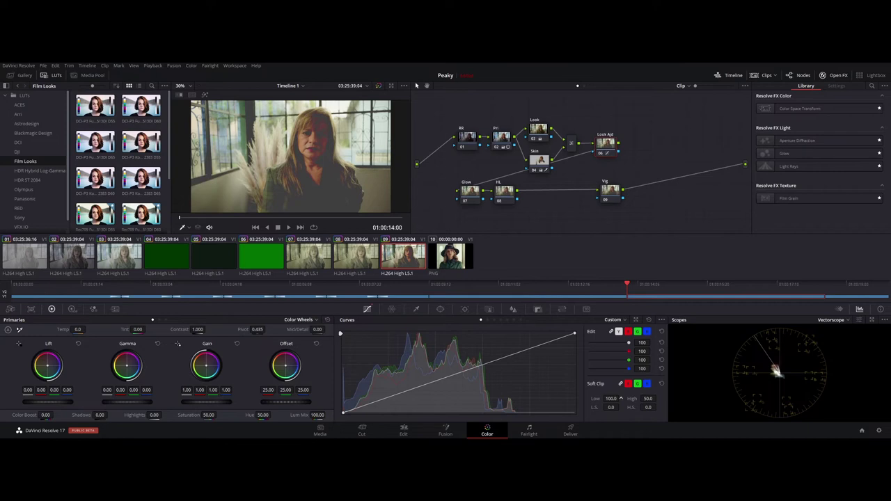
drag(620, 398, 621, 398)
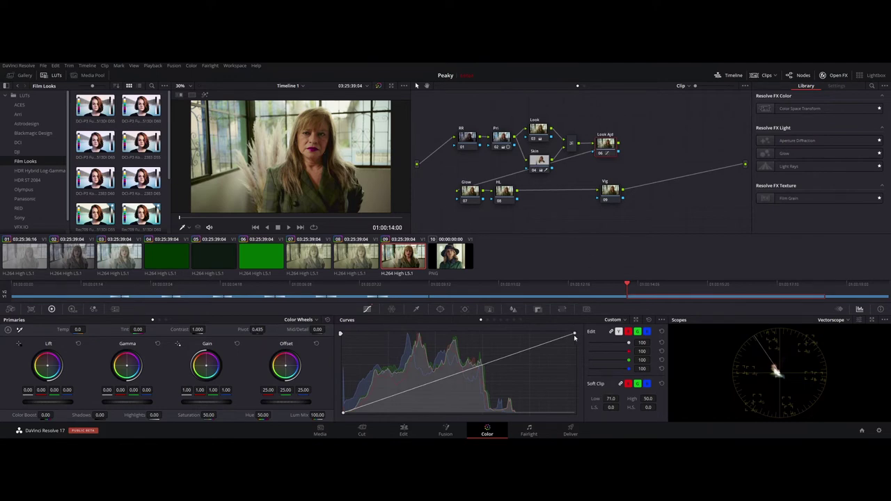
Replace a trial curve point with a shadow point that darkens the low tones.
click(498, 357)
drag(496, 358, 496, 357)
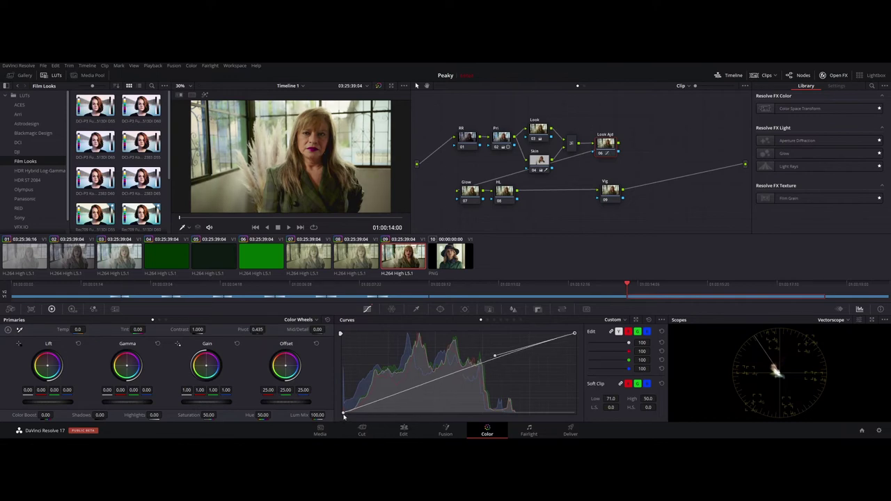
key(ctrl+z)
click(421, 388)
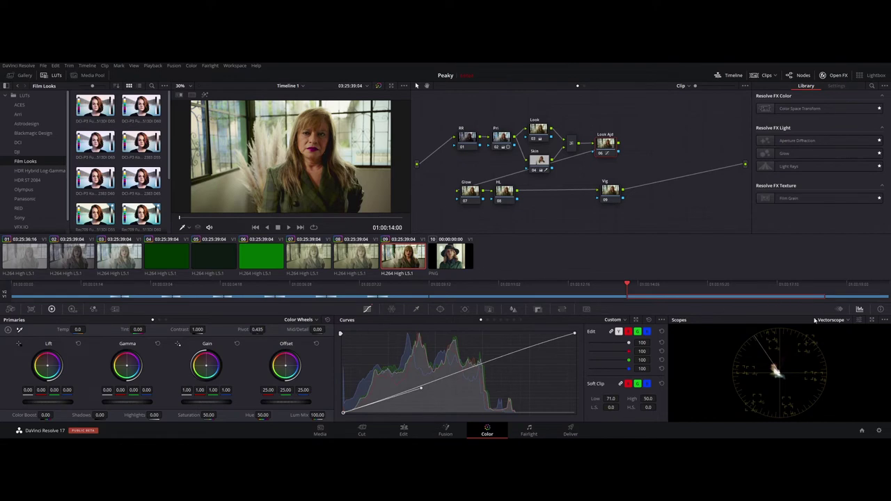
Check reference clip 10 on the RGB Parade scope, then return to interview clip 09.
key(Down)
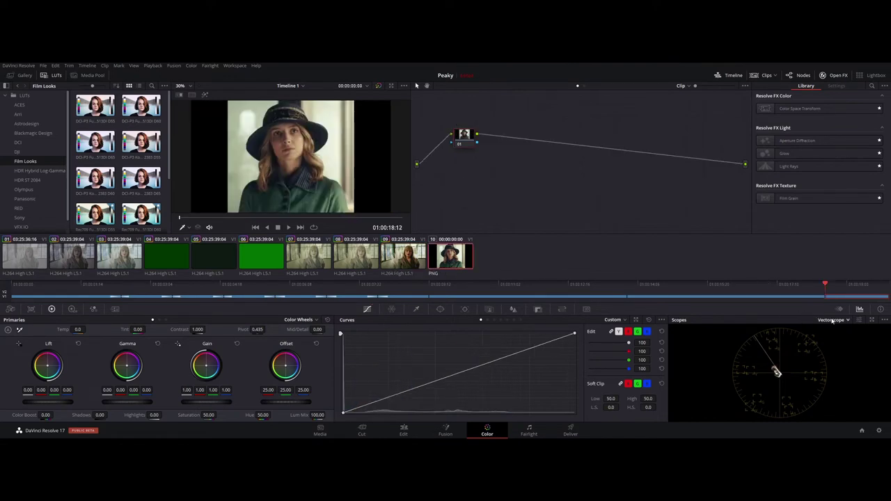
click(832, 321)
click(839, 329)
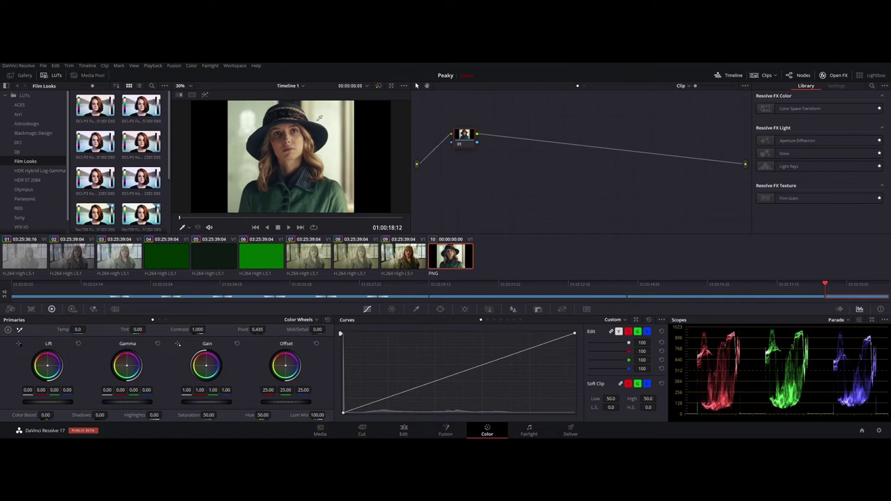
scroll(296, 99, up, 1)
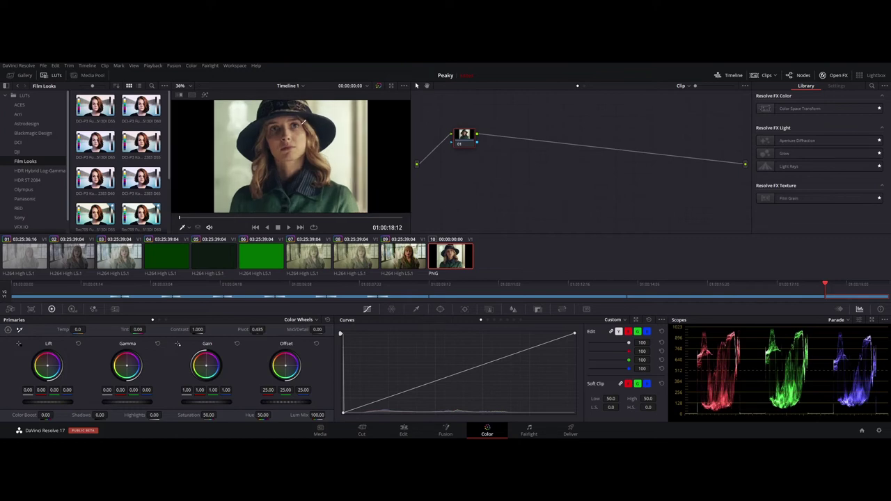
scroll(304, 121, up, 2)
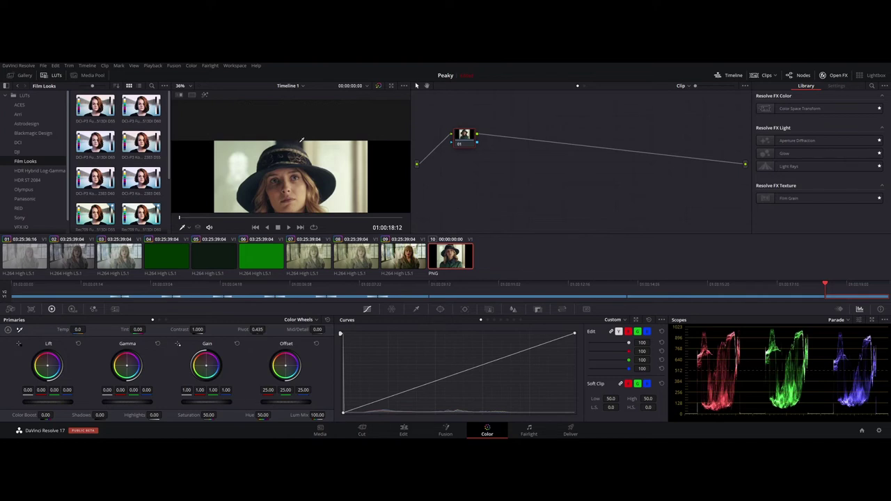
scroll(298, 141, down, 2)
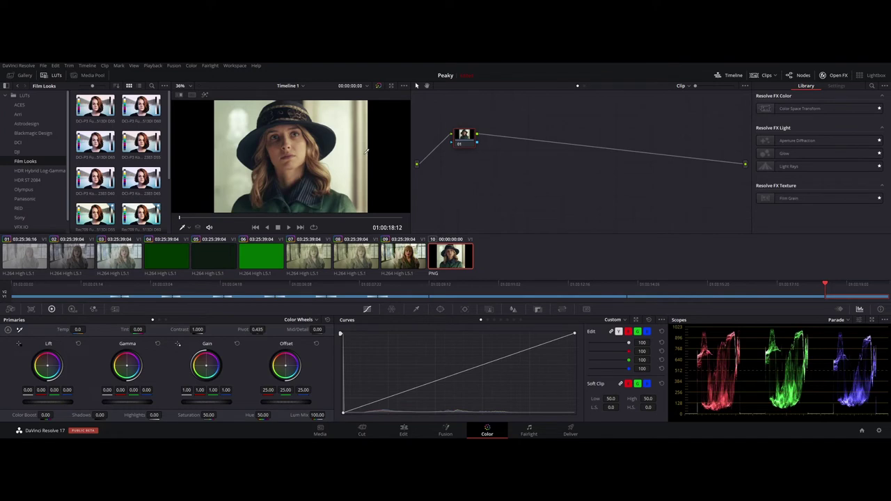
scroll(307, 152, down, 1)
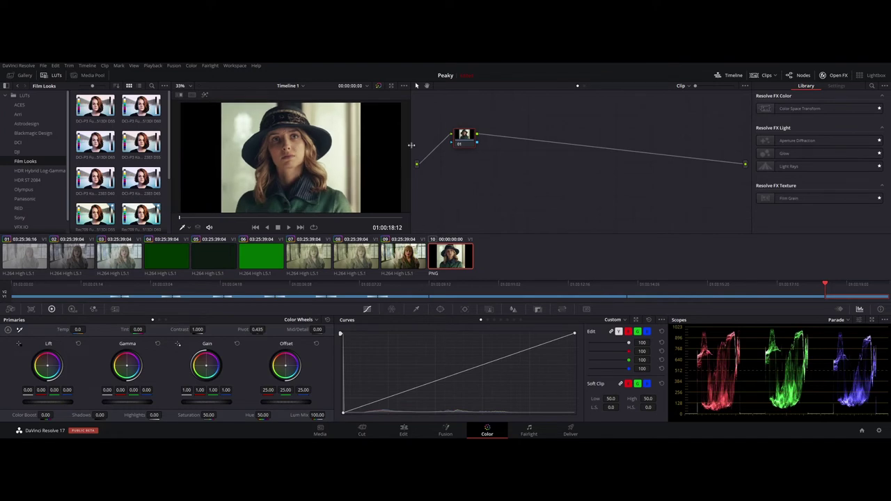
key(Up)
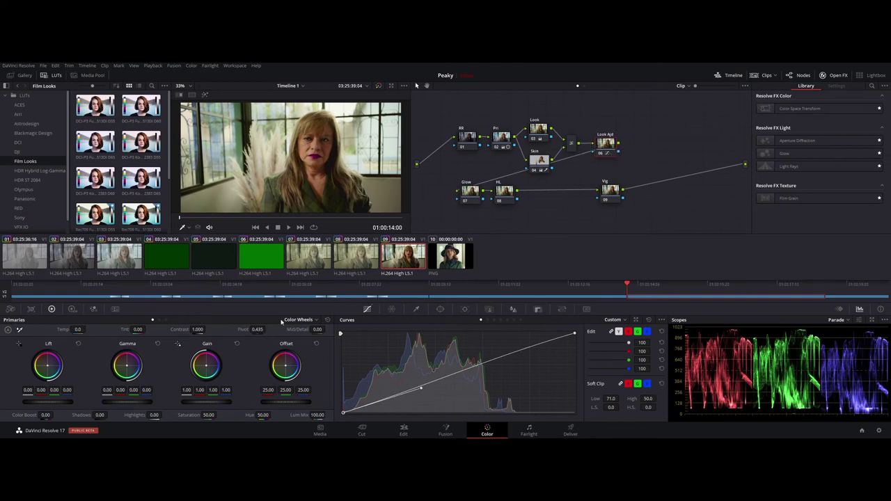
Switch primaries to Log Wheels and set Shadow RGB to -0.03, 0.01, 0.10.
click(299, 319)
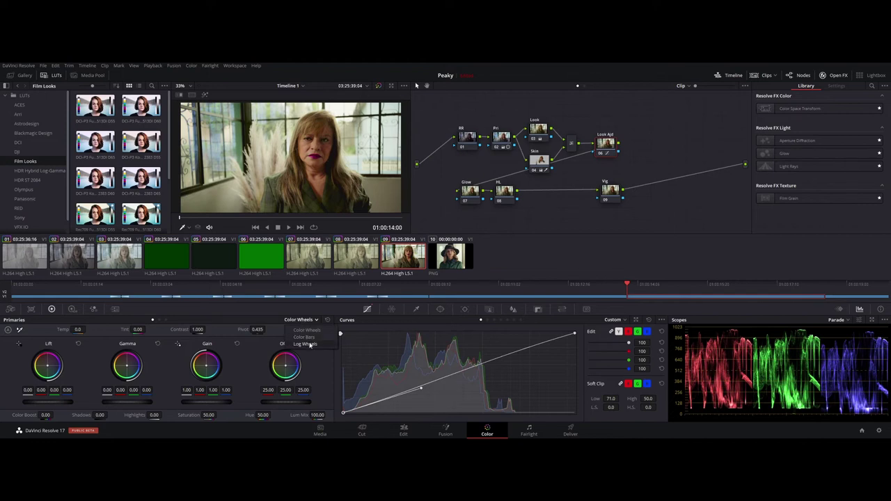
click(311, 345)
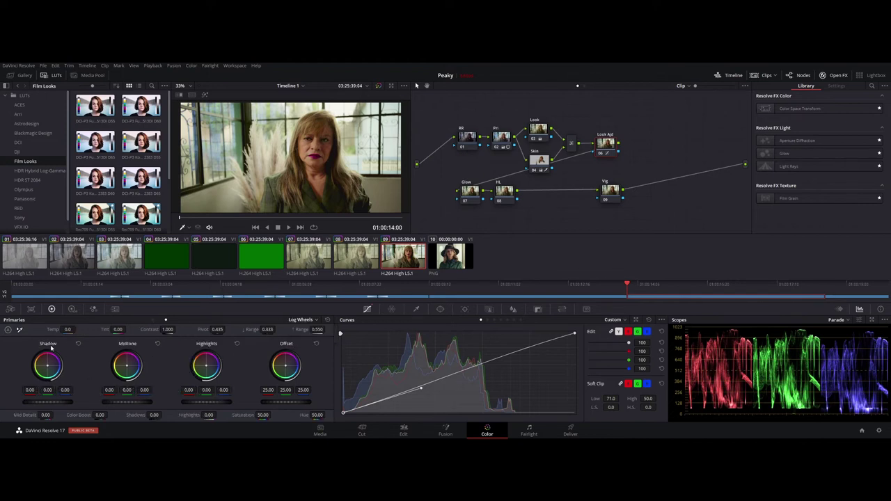
drag(65, 390, 68, 390)
drag(65, 390, 67, 390)
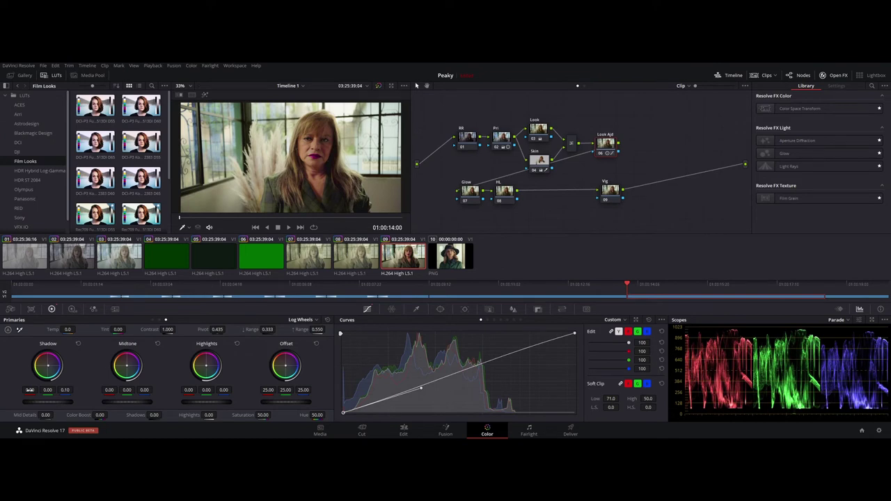
drag(29, 390, 28, 389)
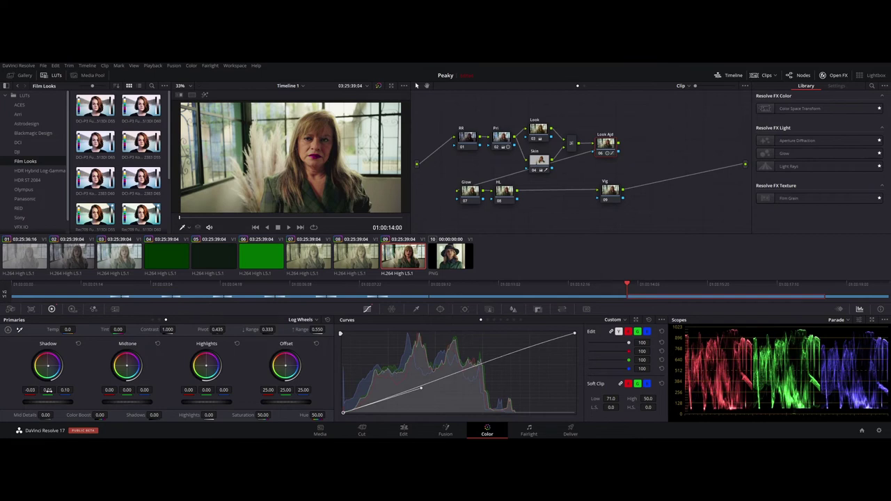
drag(50, 390, 51, 390)
ctrl+click(456, 263)
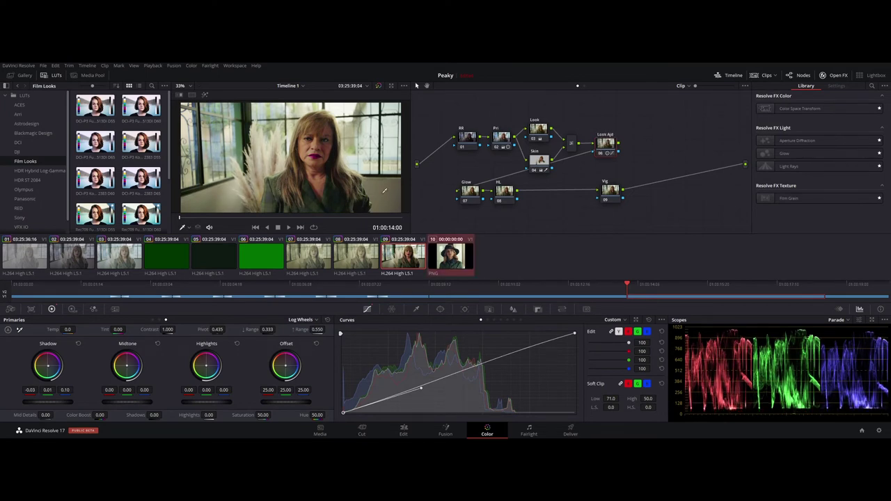
click(192, 95)
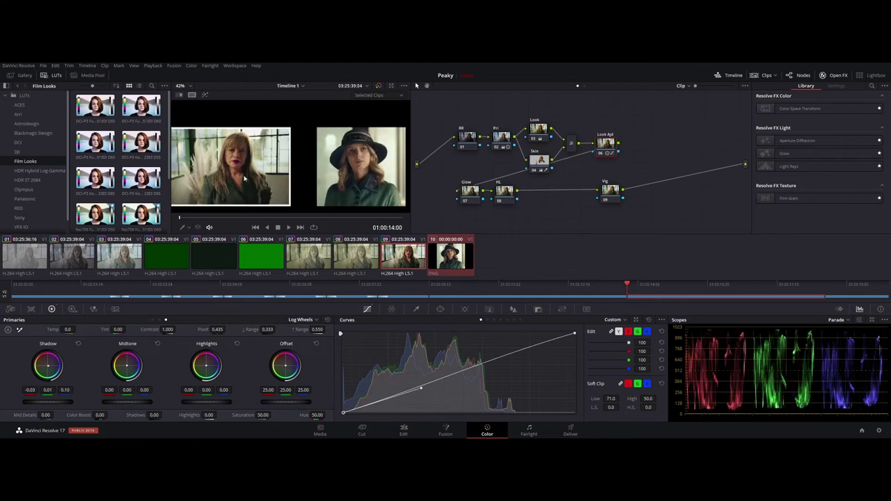
click(192, 95)
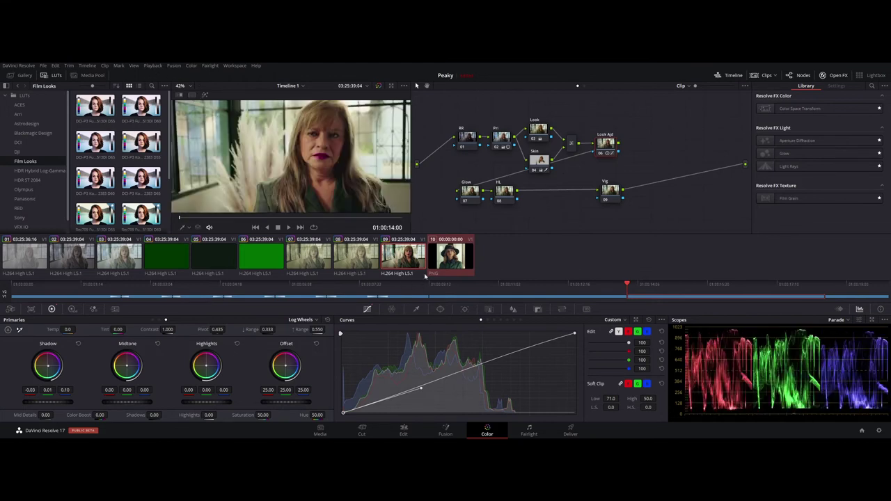
scroll(295, 176, down, 2)
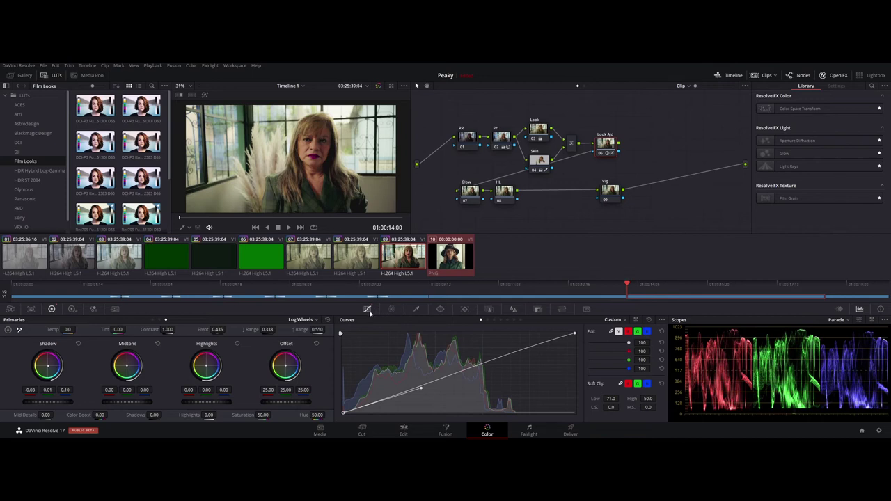
Add a Hue vs Lum point with luminance gain 1.16, then split-screen against reference clip 10.
click(494, 320)
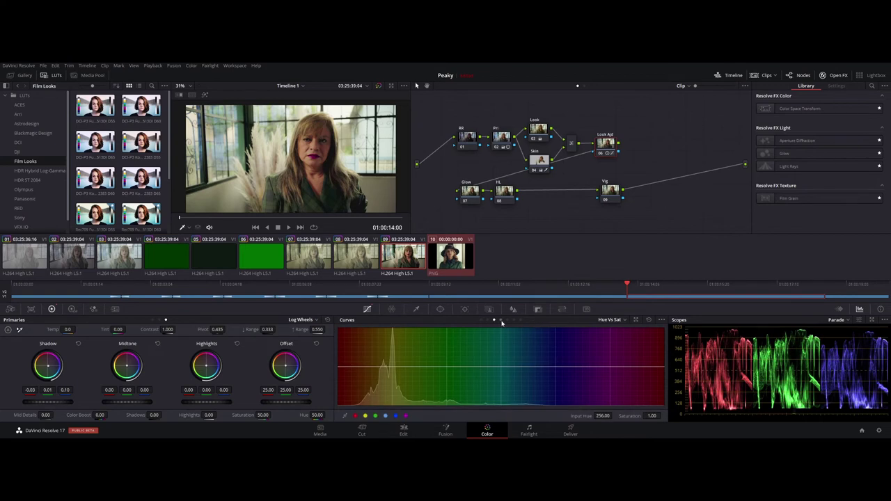
click(501, 320)
click(355, 416)
drag(651, 416, 663, 416)
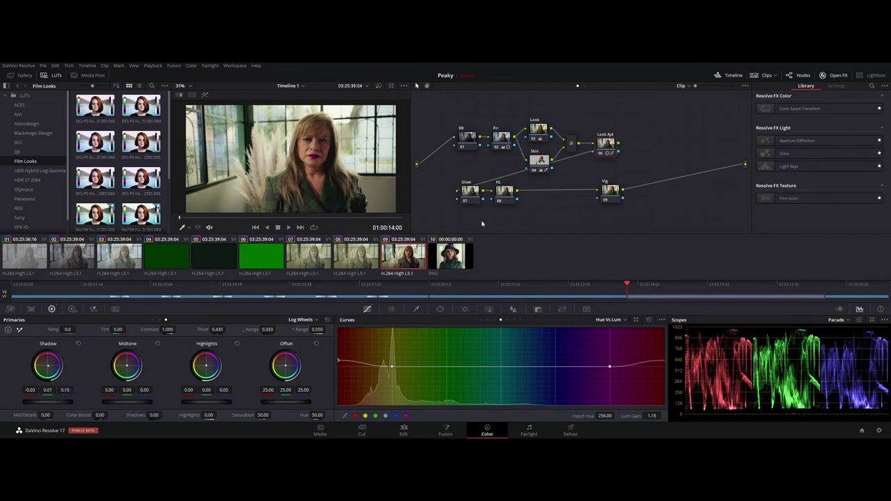
ctrl+click(452, 256)
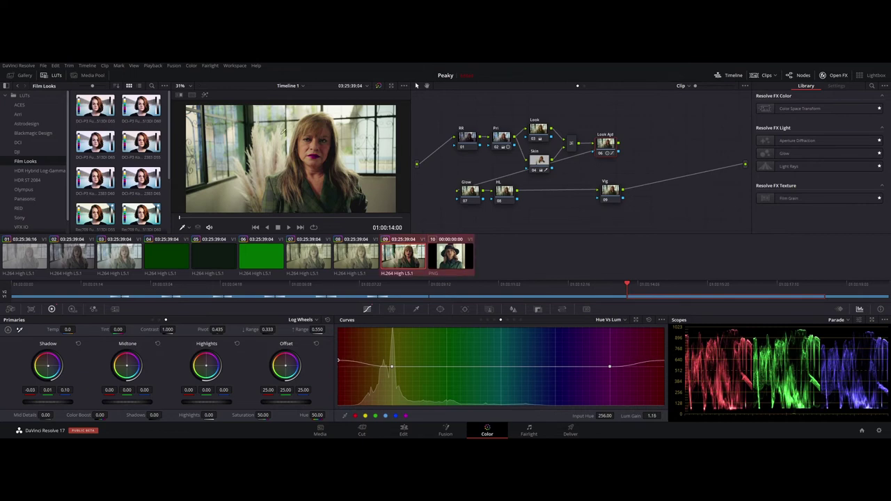
click(192, 95)
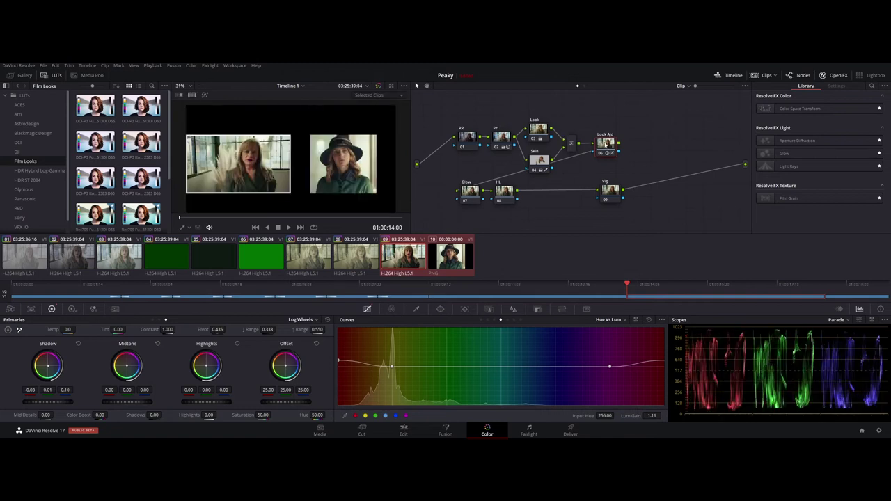
Return to single view on clip 09 and drag Primaries Saturation down to 36.60.
click(192, 95)
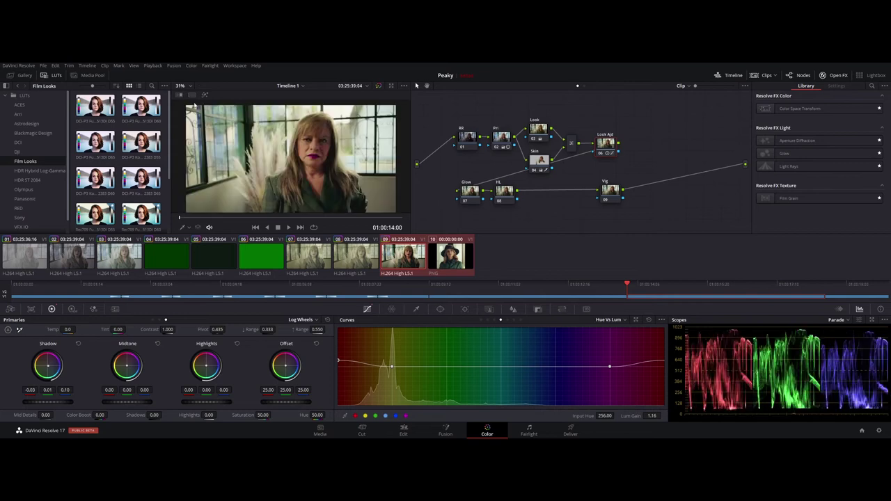
click(398, 262)
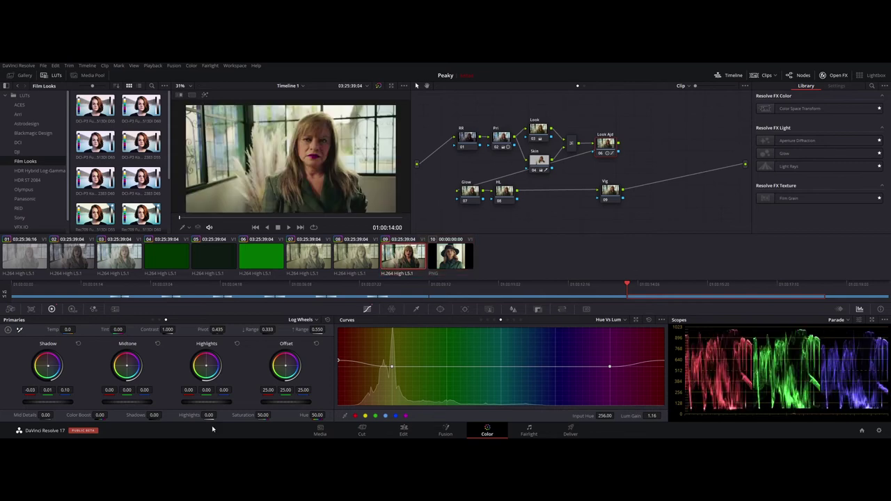
drag(263, 415, 254, 415)
drag(272, 415, 247, 415)
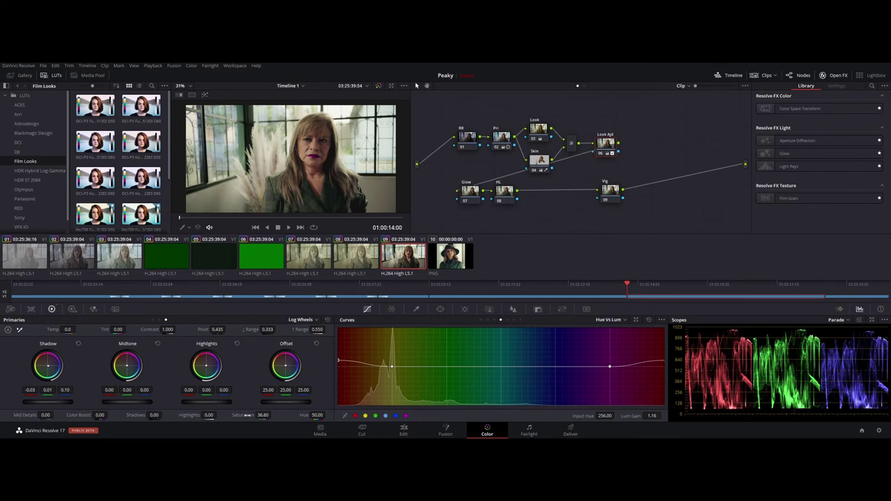
Bypass Look Adj and compare against reference clip 10 side by side, then close split-screen.
key(ctrl+d)
key(ctrl+d)
scroll(208, 148, down, 2)
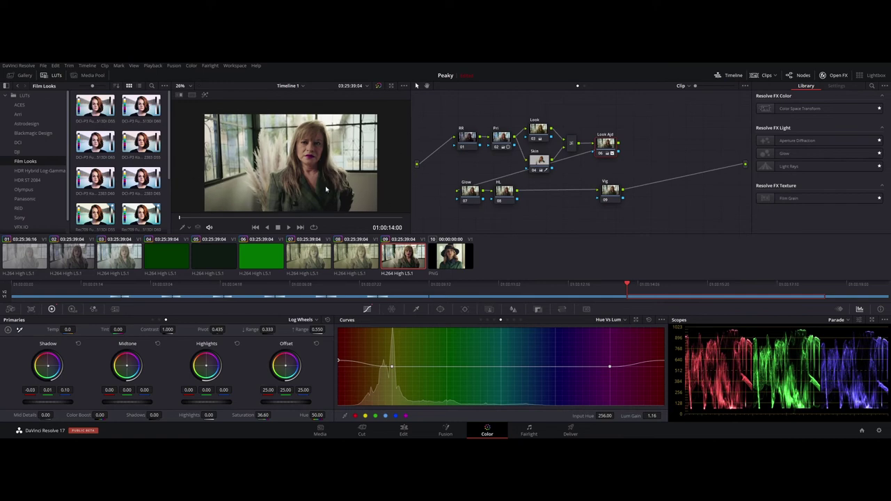
ctrl+click(452, 261)
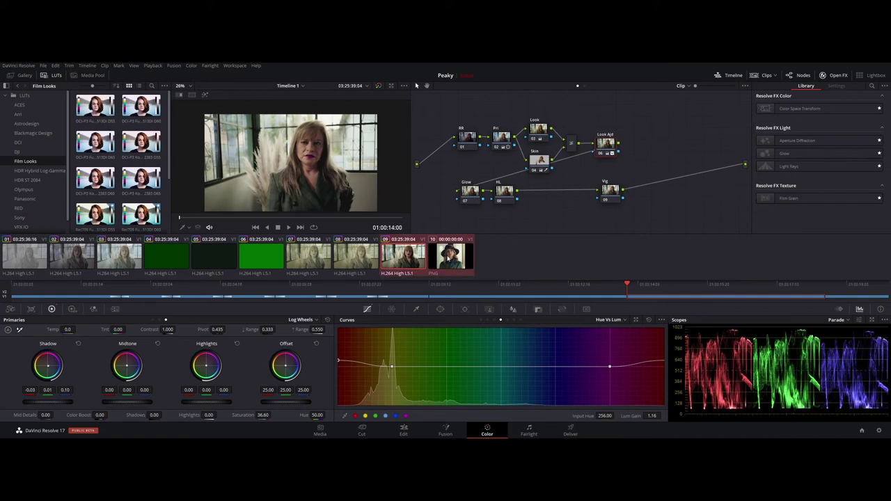
click(192, 94)
scroll(300, 152, up, 1)
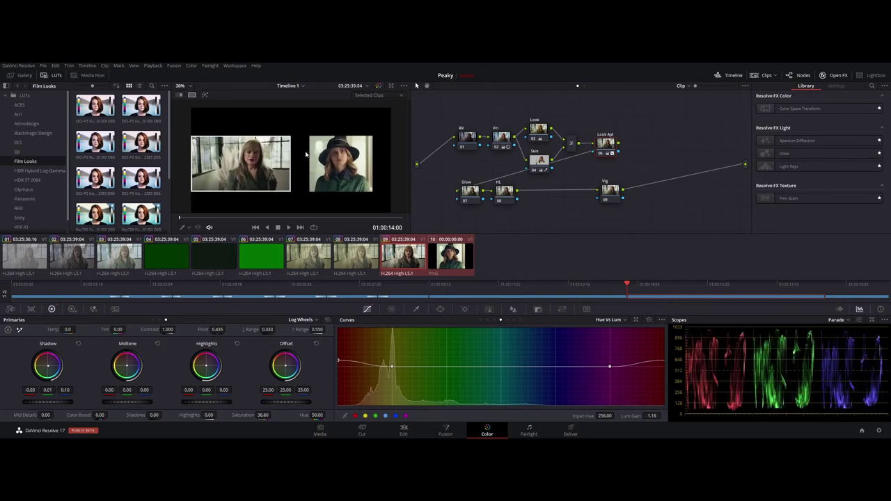
scroll(307, 154, up, 2)
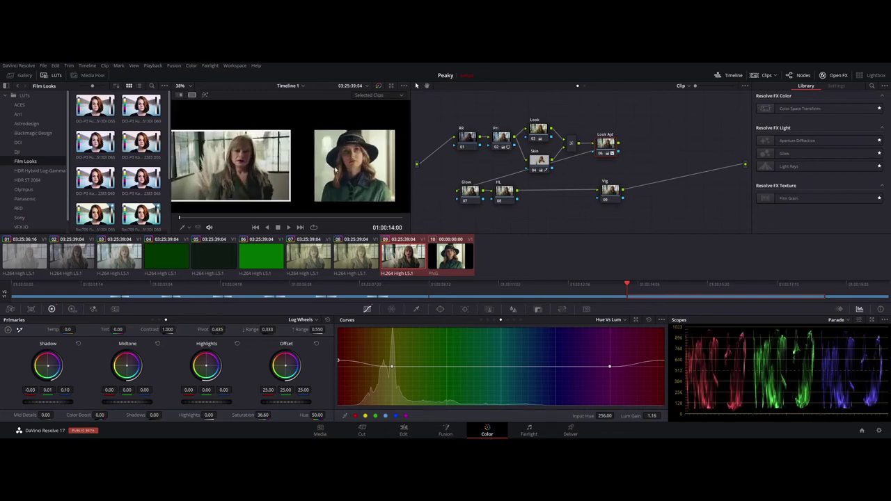
scroll(244, 160, up, 2)
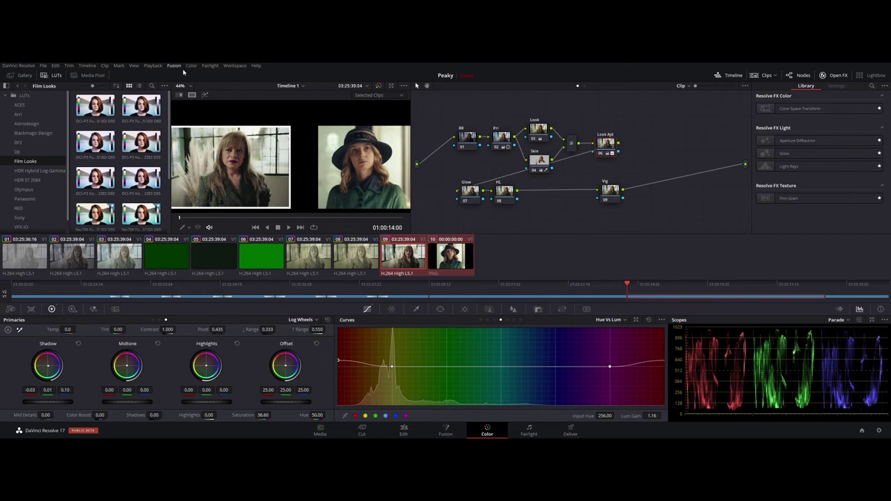
click(192, 94)
click(399, 256)
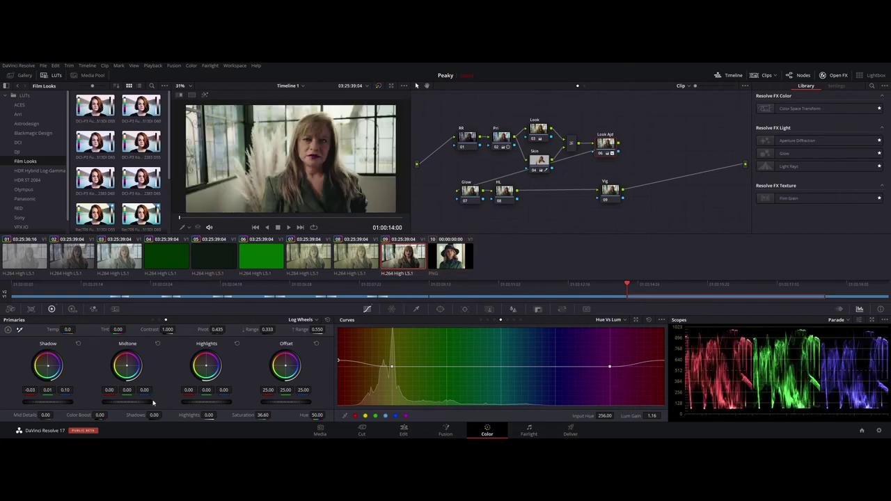
Reset the Midtone wheel, then warm it to red 0.02 and blue -0.08.
drag(153, 403, 150, 403)
click(156, 344)
drag(146, 390, 143, 390)
drag(108, 390, 111, 390)
key(shift+z)
Wipe the woman-in-hat reference still against clip 09, then return to clip 09 fit to viewer.
click(451, 257)
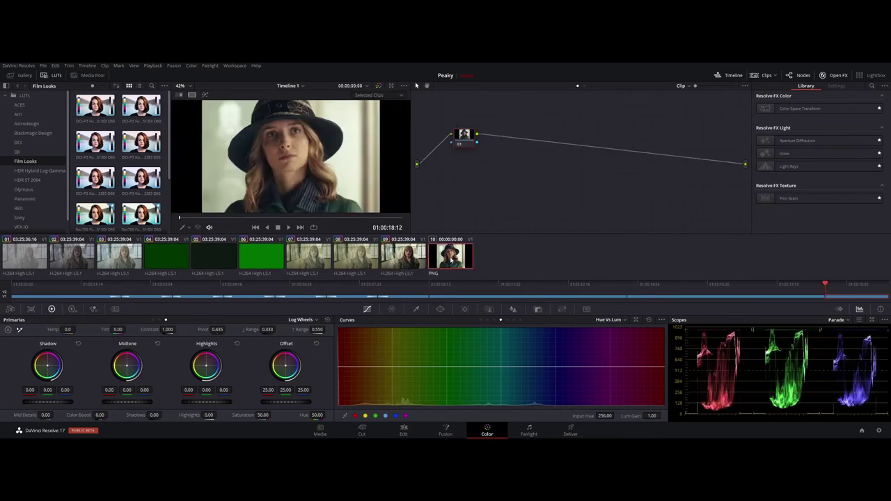
middle_click(412, 259)
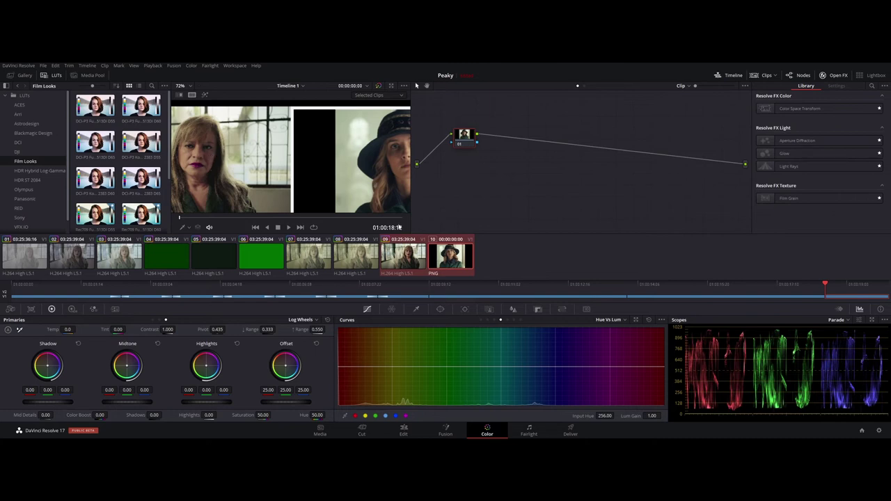
click(410, 257)
scroll(304, 163, down, 2)
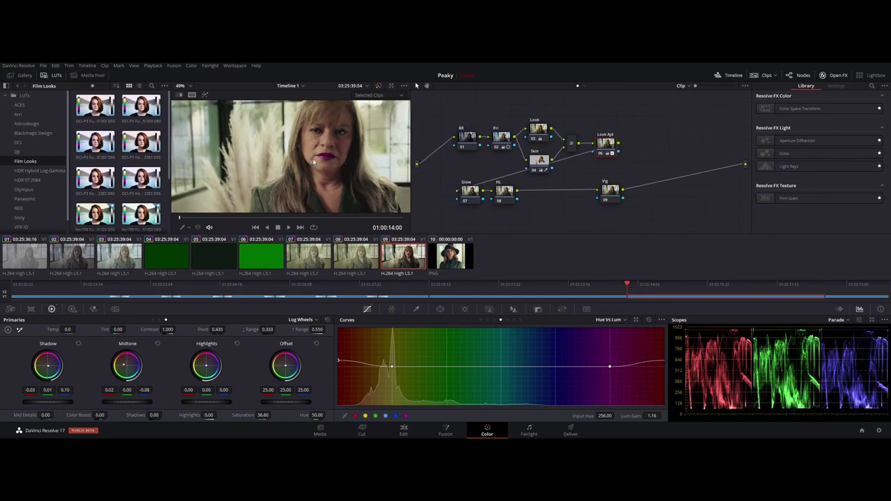
scroll(348, 165, down, 1)
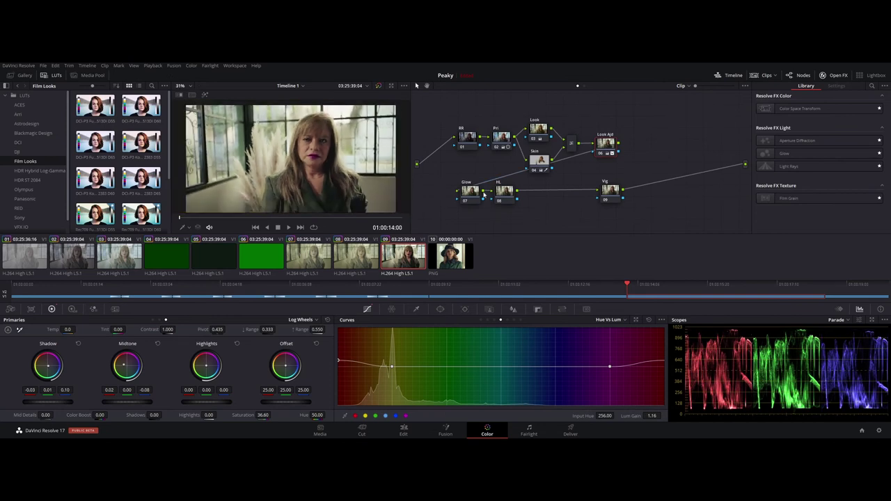
Search for 'glow' and apply Resolve FX Glow to the Glow node.
click(467, 195)
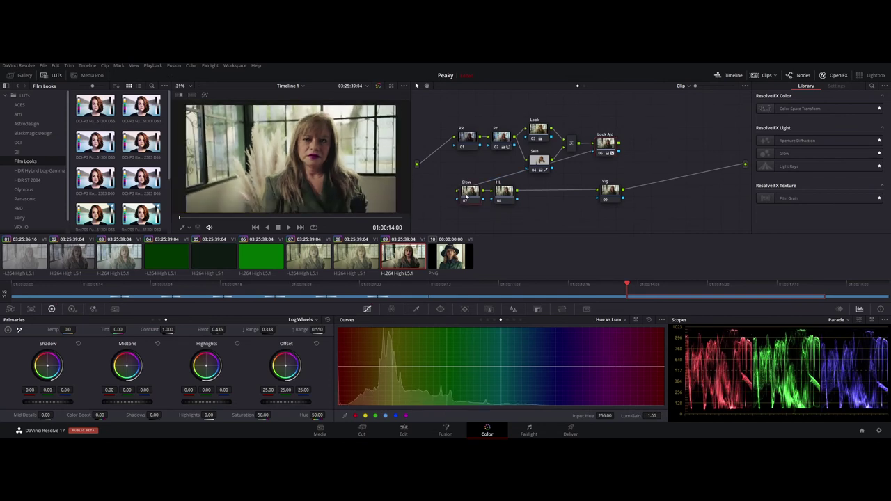
click(872, 86)
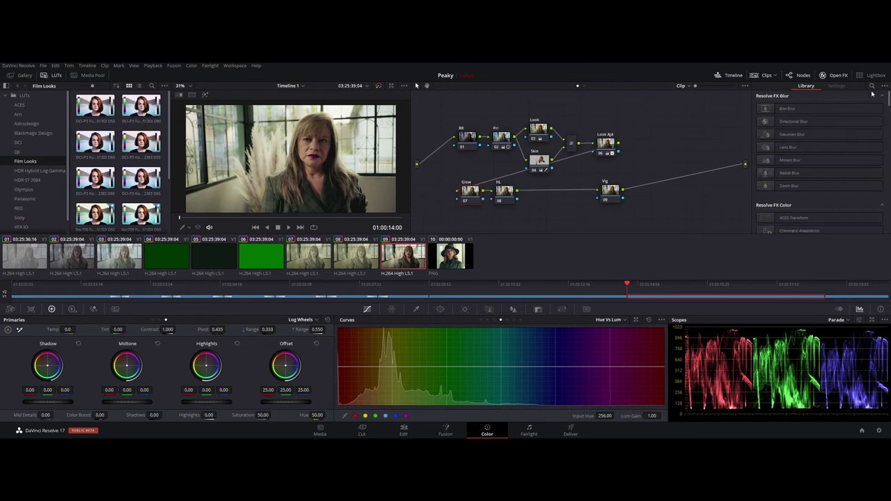
click(873, 85)
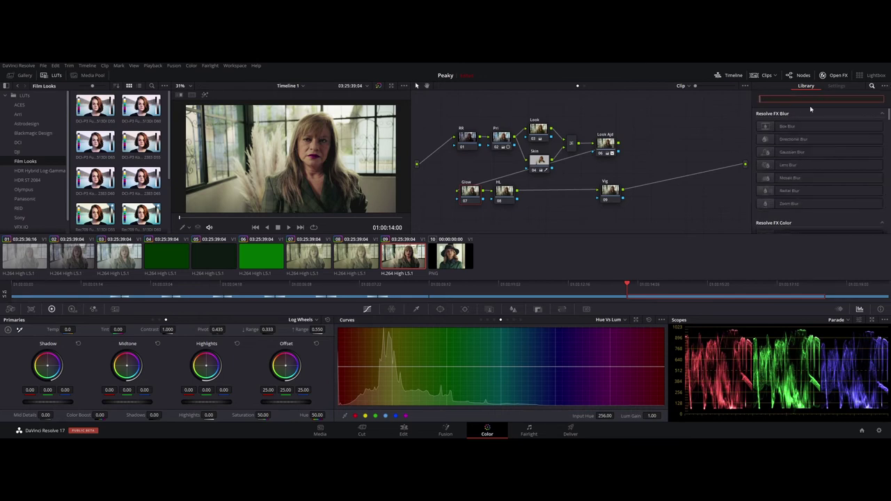
text(glow)
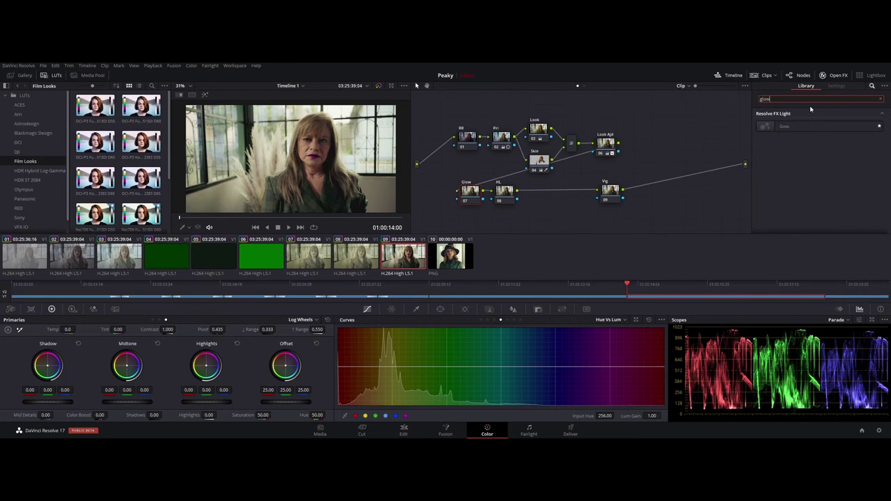
drag(792, 127, 471, 195)
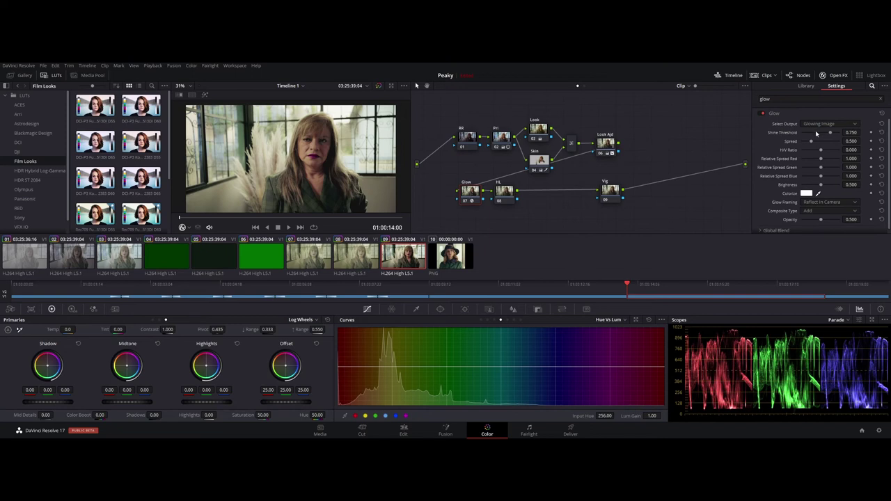
Set Glow to Softlight composite with narrower spread, blend 0.211 and brightness 0.578.
drag(816, 133, 806, 136)
click(829, 210)
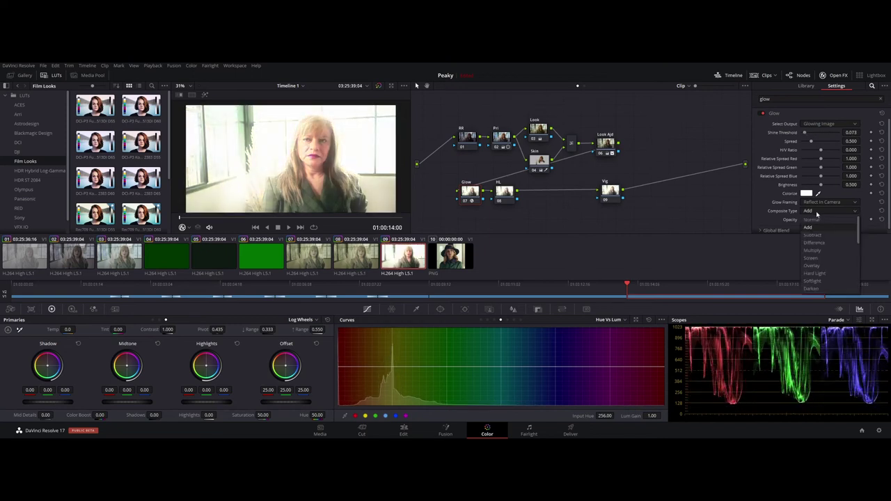
click(832, 287)
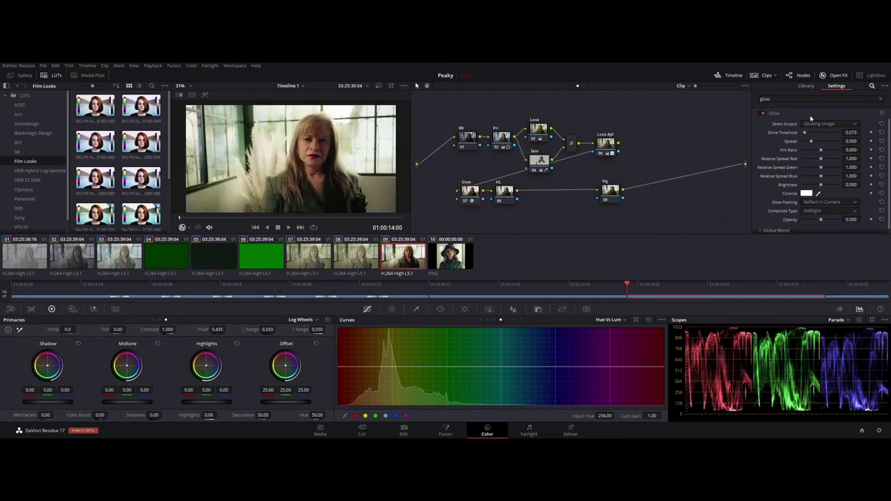
drag(810, 136, 804, 133)
drag(811, 145, 807, 144)
click(780, 229)
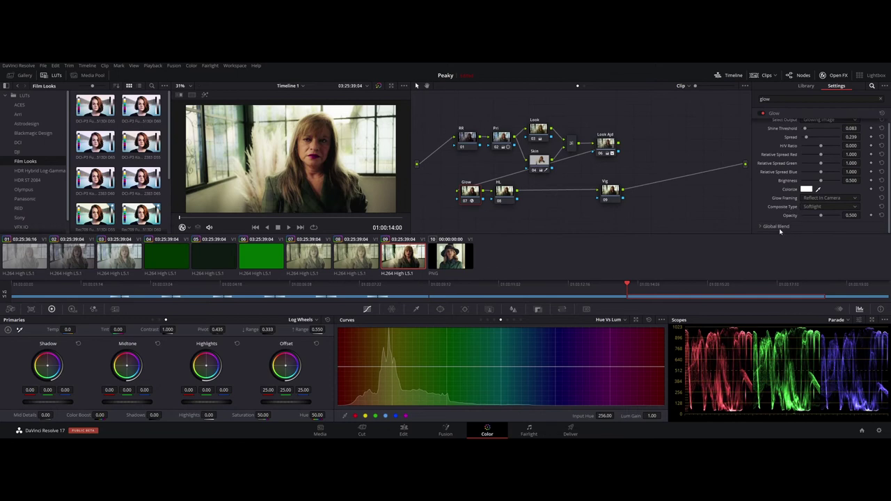
drag(821, 228, 813, 229)
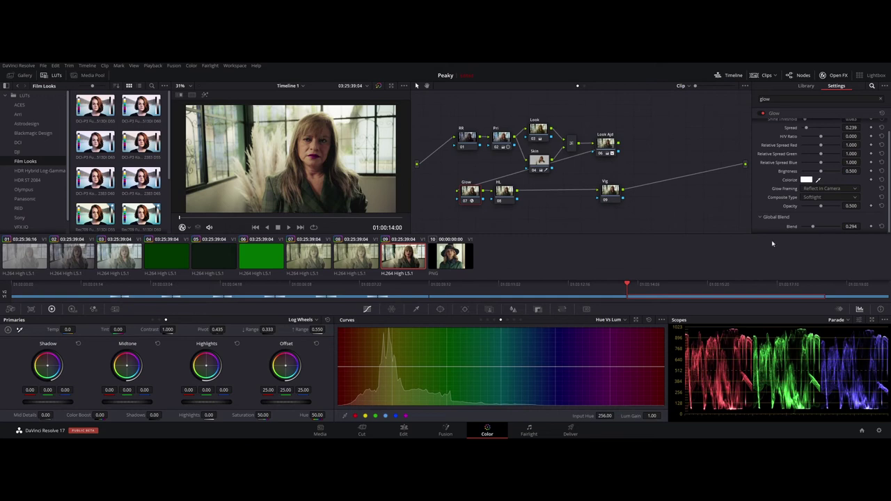
drag(812, 228, 811, 230)
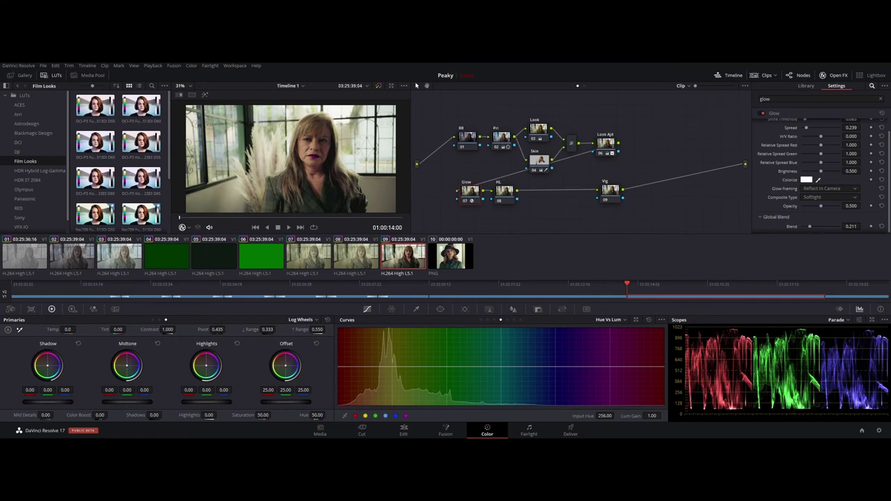
drag(821, 172, 824, 173)
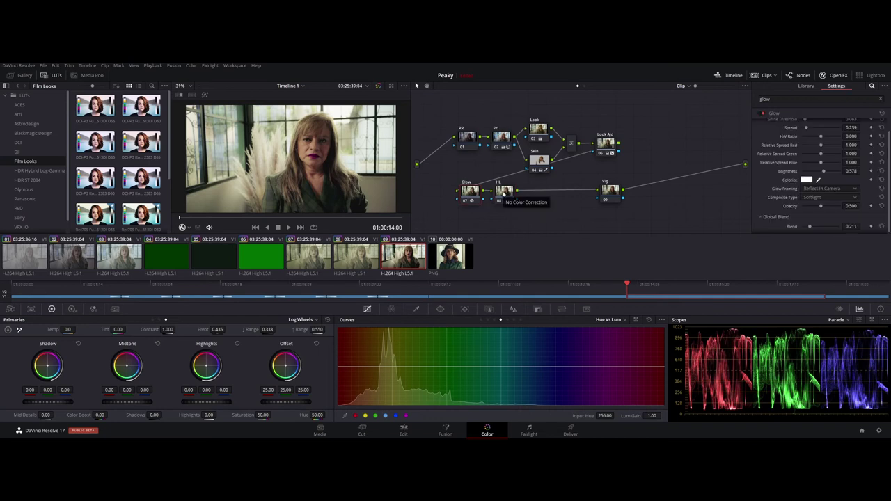
click(503, 192)
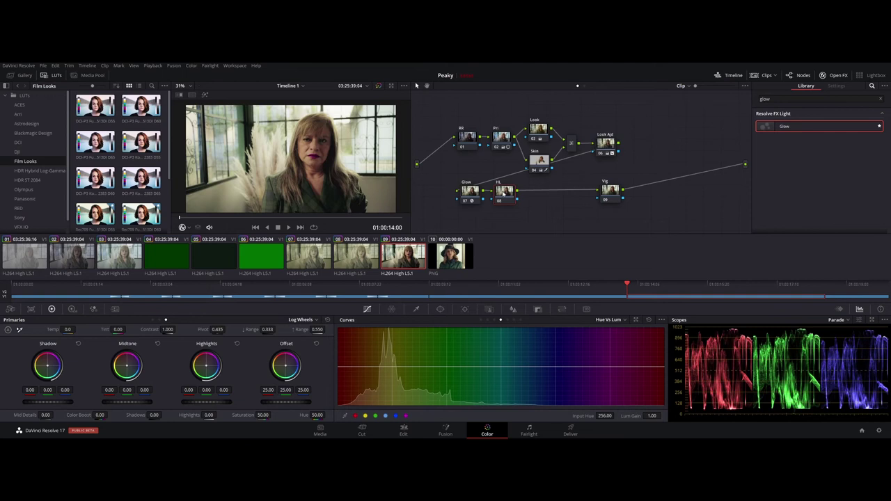
On the HL node, qualify luminance to roughly 61–83 with soft edges.
click(416, 309)
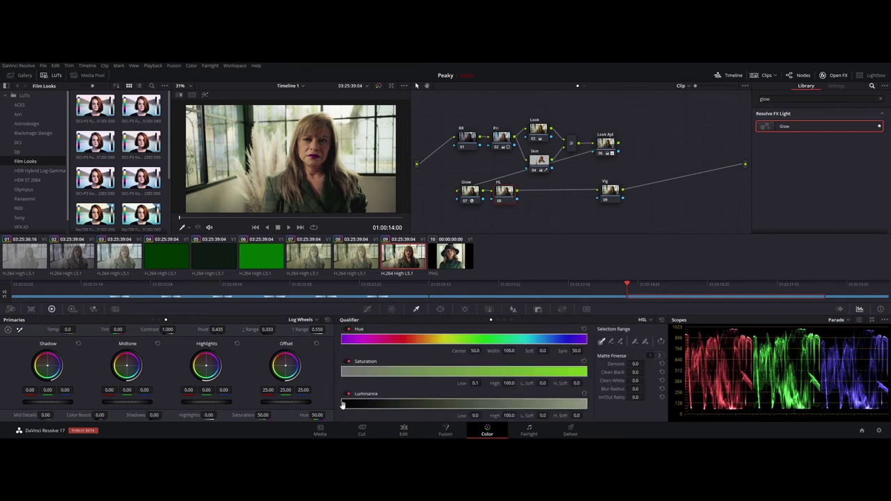
drag(343, 405, 342, 404)
key(shift+h)
drag(342, 404, 495, 404)
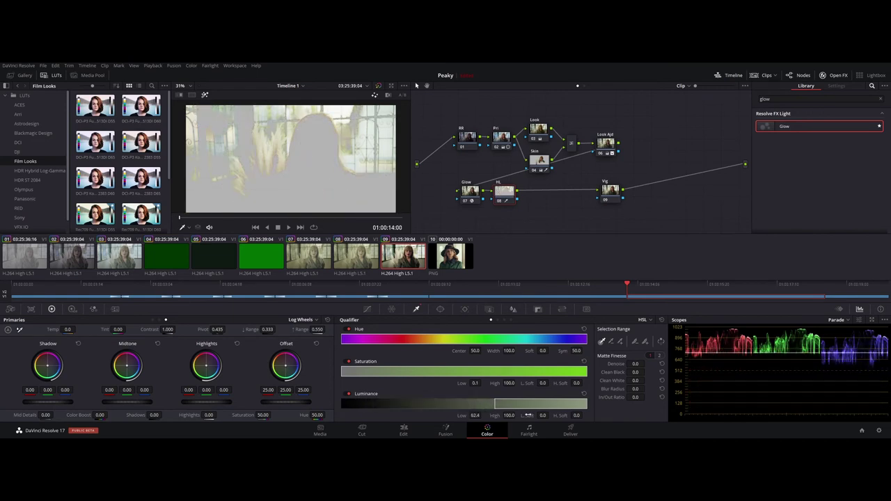
drag(495, 405, 498, 406)
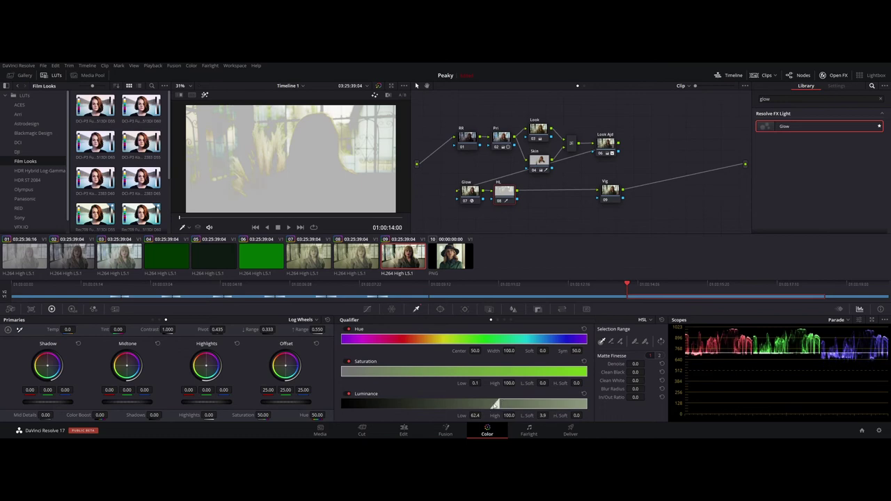
drag(521, 405, 517, 404)
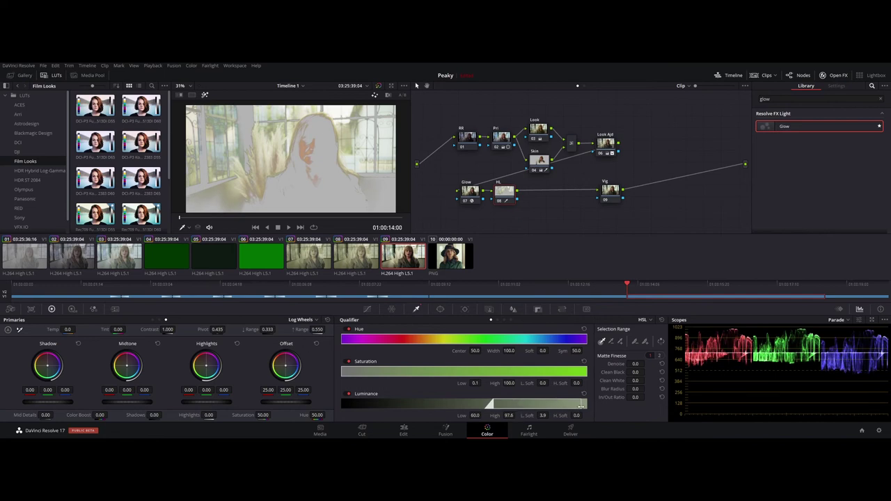
mouse_move(585, 404)
mouse_down()
mouse_move(498, 403)
mouse_move(518, 406)
mouse_up()
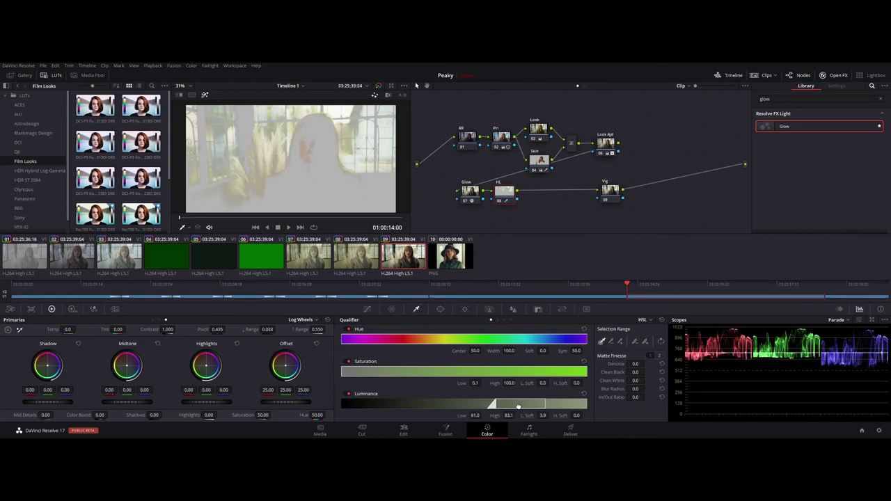
drag(519, 406, 518, 405)
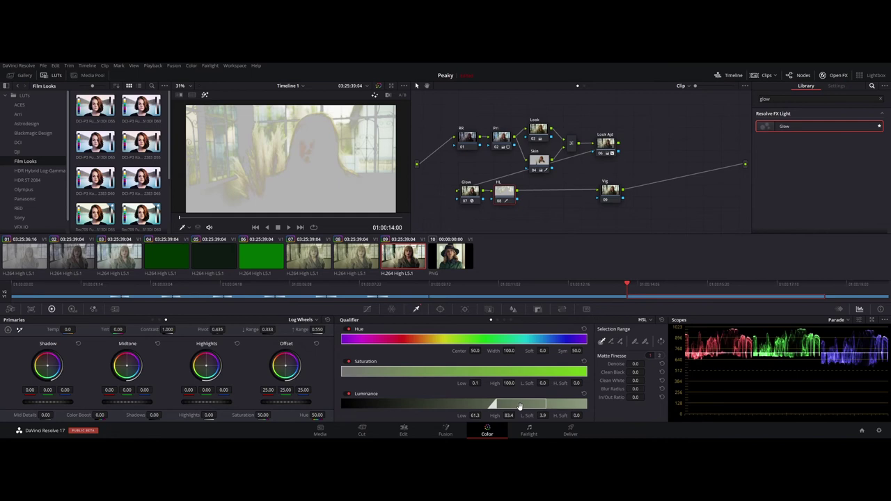
drag(519, 406, 518, 406)
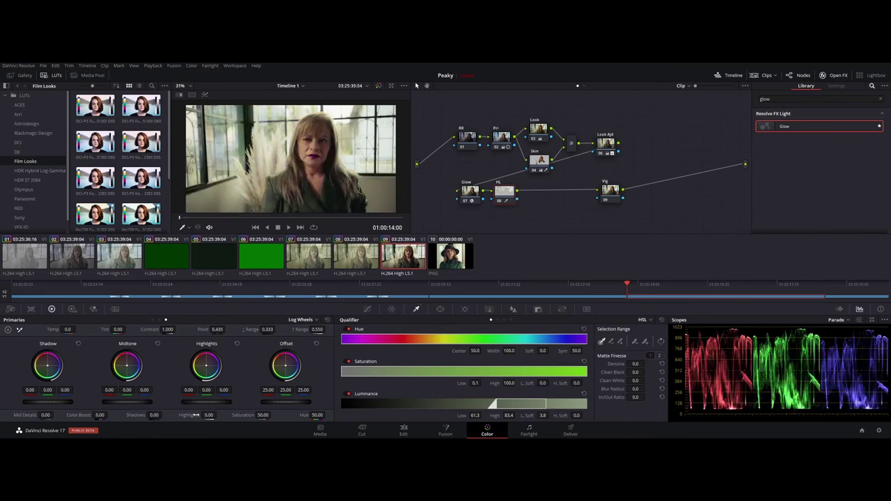
Pull the keyed highlights down to -31 and compare with the node bypassed.
mouse_move(195, 415)
mouse_down()
mouse_move(167, 415)
mouse_move(218, 415)
mouse_up()
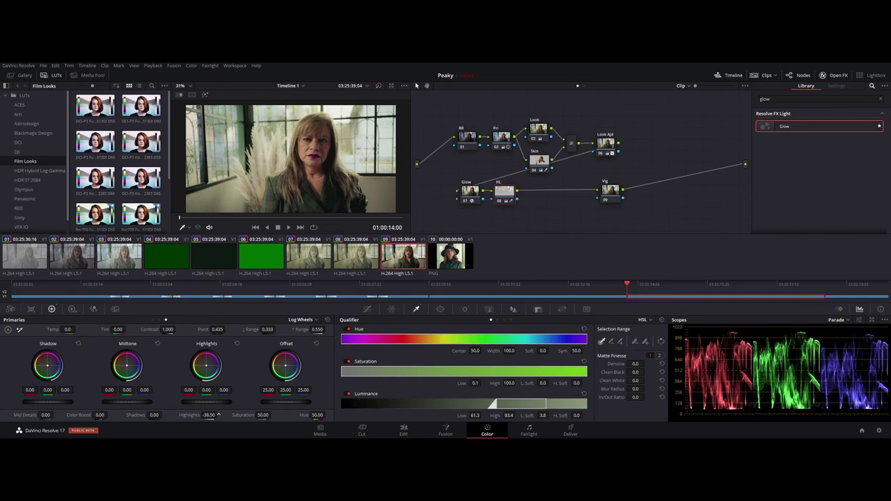
drag(218, 415, 217, 415)
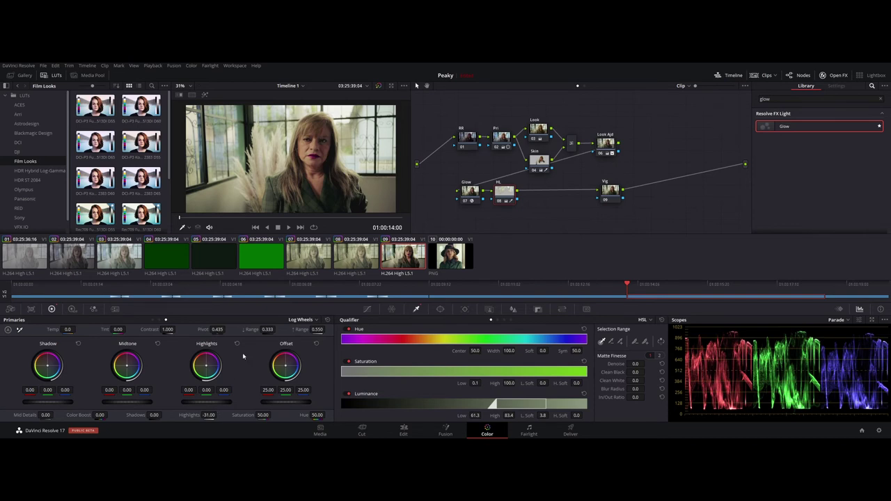
key(ctrl+d)
key(ctrl+d)
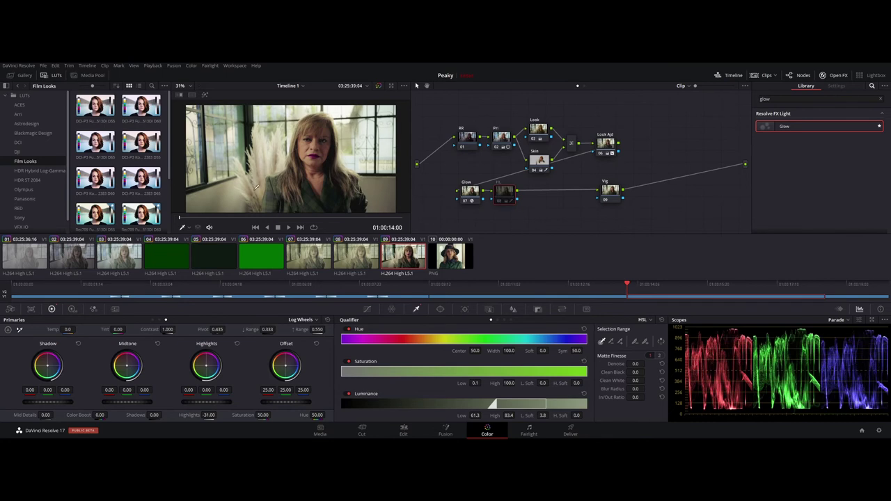
key(ctrl+d)
key(ctrl+d)
key(ctrl+d)
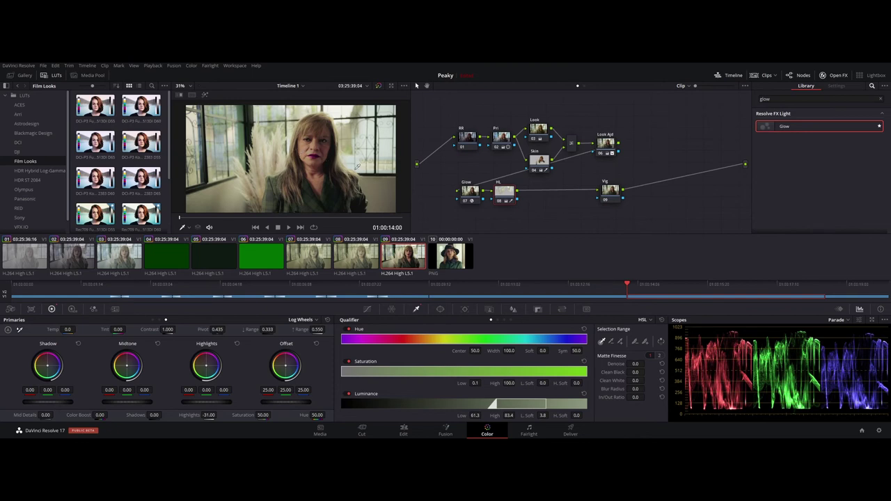
mouse_move(610, 193)
mouse_down()
mouse_move(603, 193)
mouse_move(608, 188)
mouse_up()
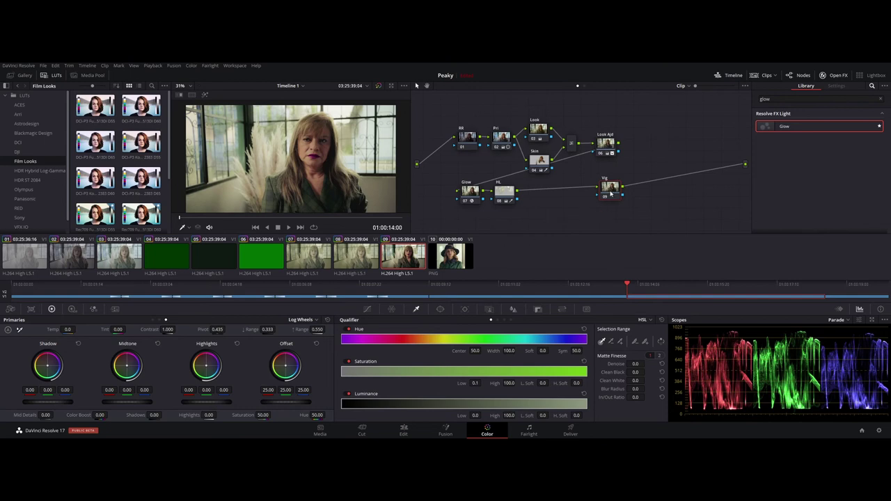
Add a circle window on the Vig node, shape it into a face oval and invert it.
drag(611, 194, 610, 189)
click(441, 310)
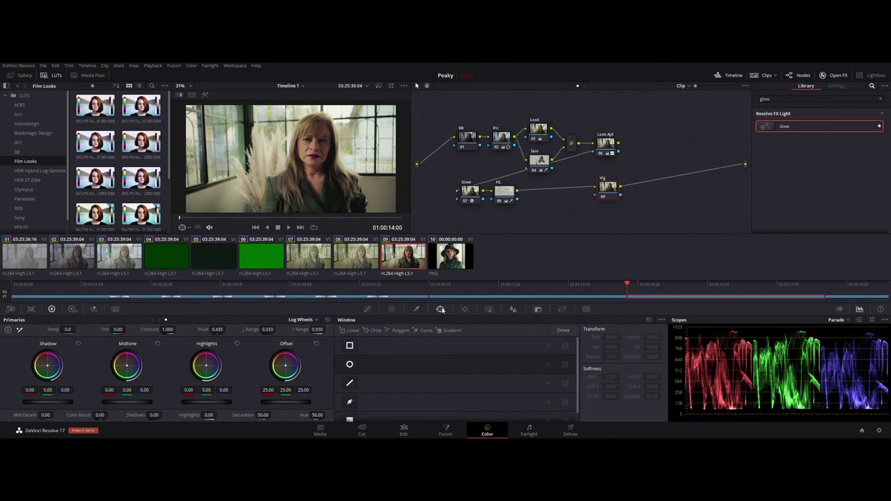
click(349, 365)
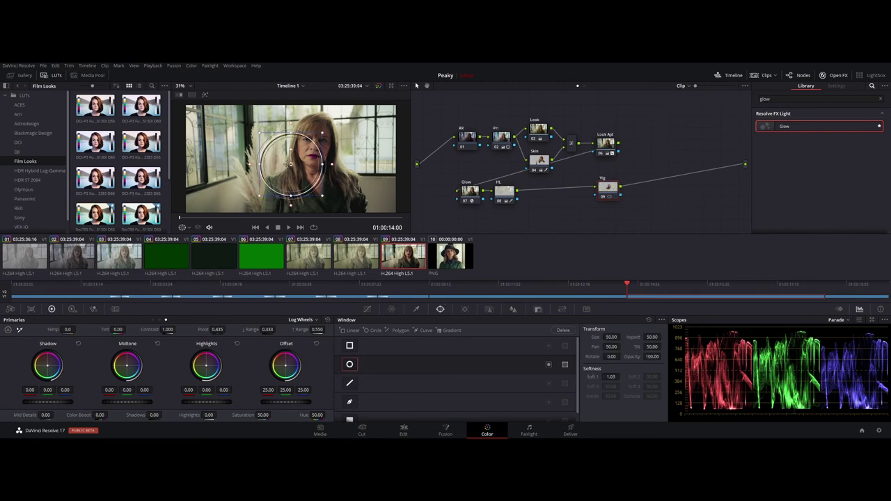
drag(290, 165, 312, 163)
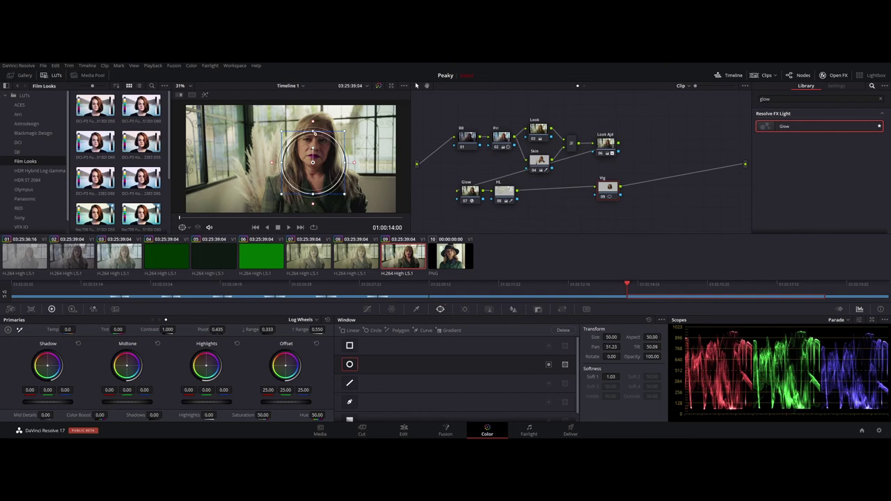
drag(312, 123, 313, 110)
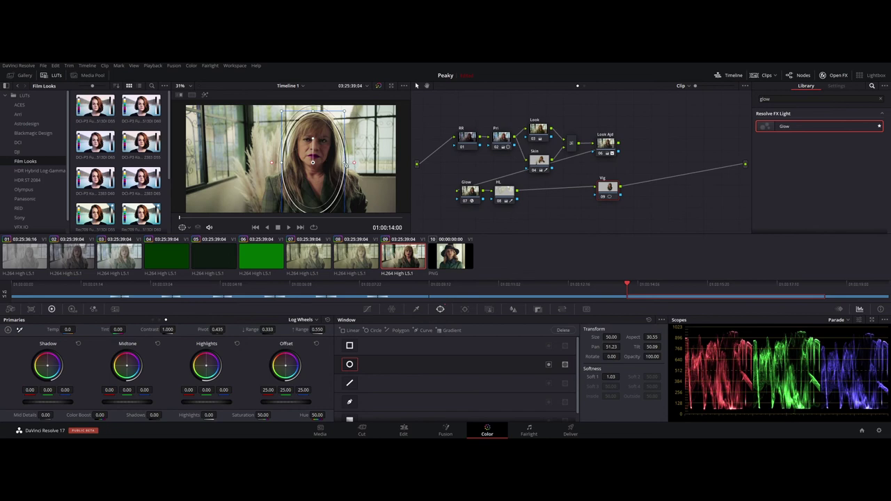
drag(346, 164, 372, 168)
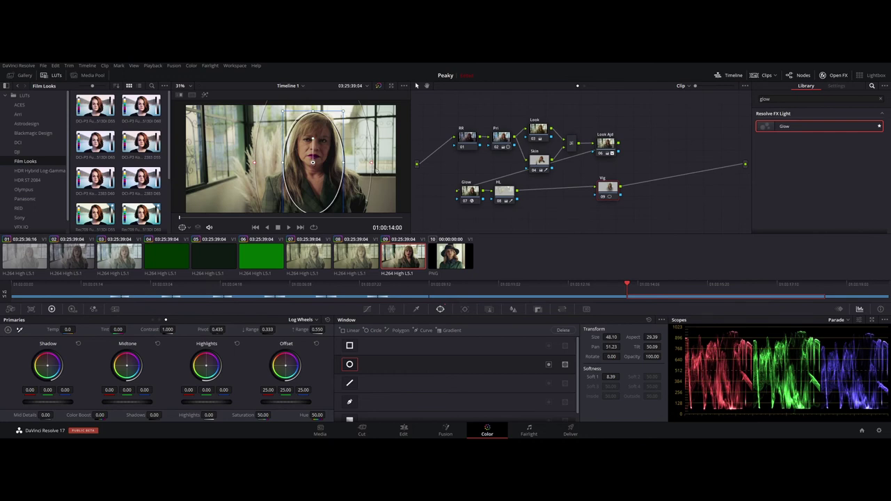
click(549, 364)
Lower Offset outside the oval to 16.30 and compare with and without the grade.
drag(610, 190, 600, 197)
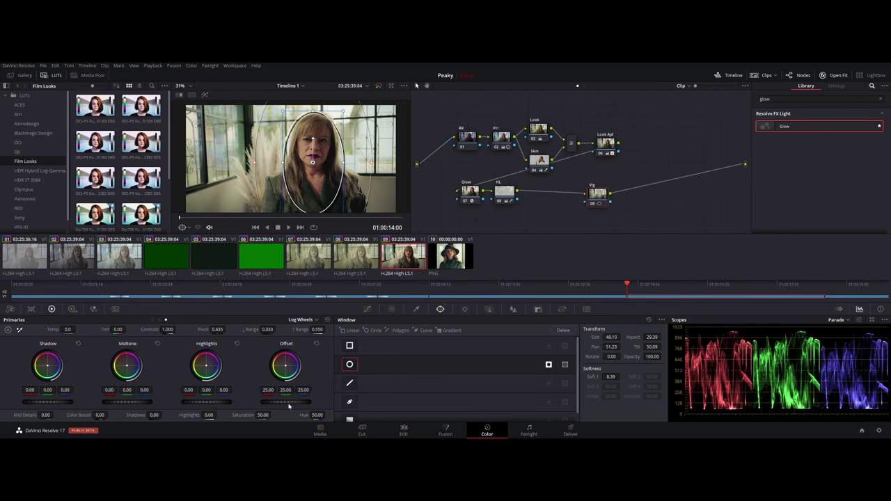
drag(293, 405, 260, 405)
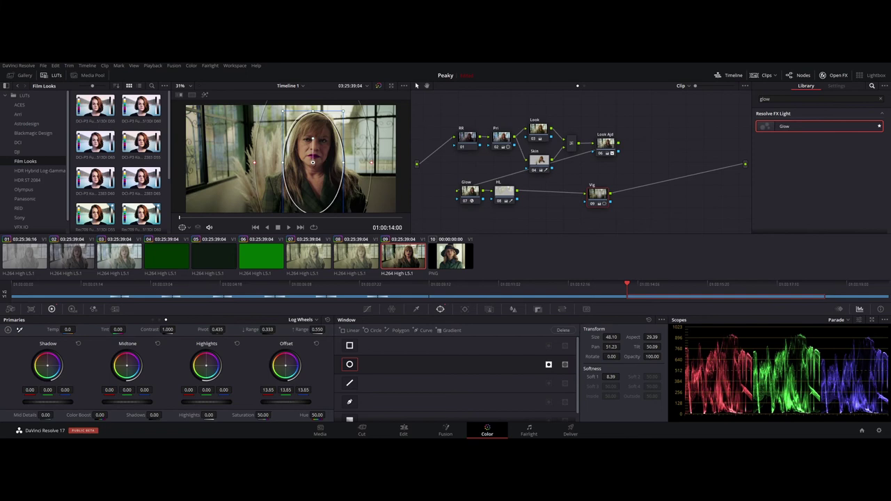
mouse_move(260, 405)
mouse_down()
mouse_move(238, 405)
mouse_move(294, 405)
mouse_up()
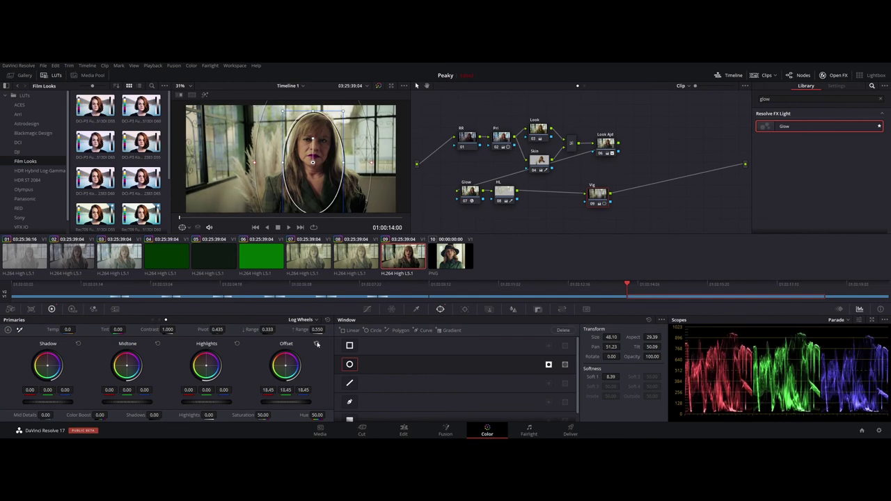
click(316, 344)
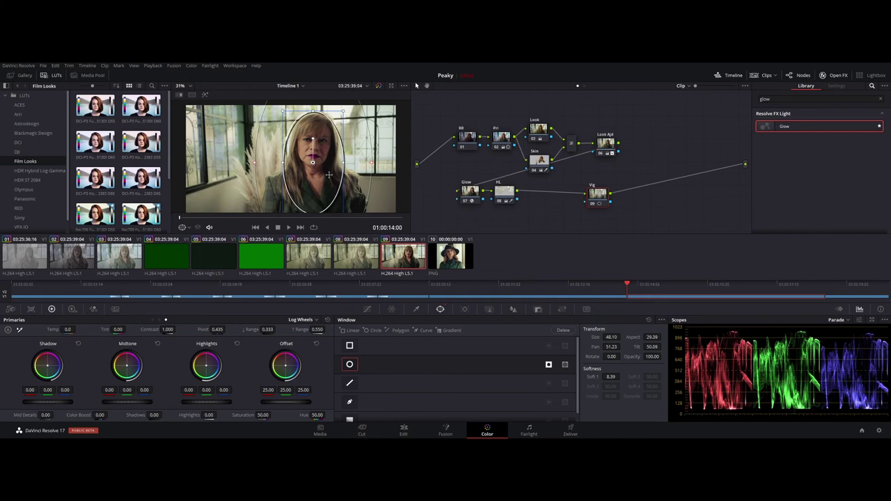
drag(286, 402, 267, 402)
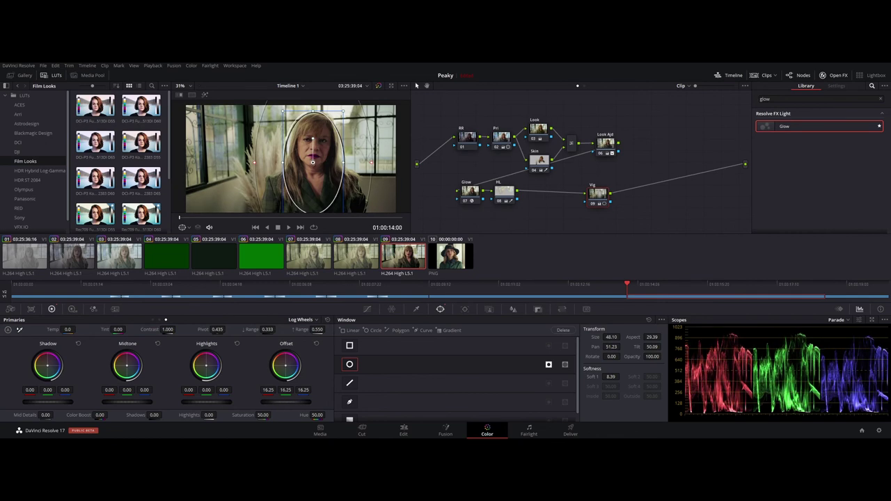
drag(267, 401, 270, 402)
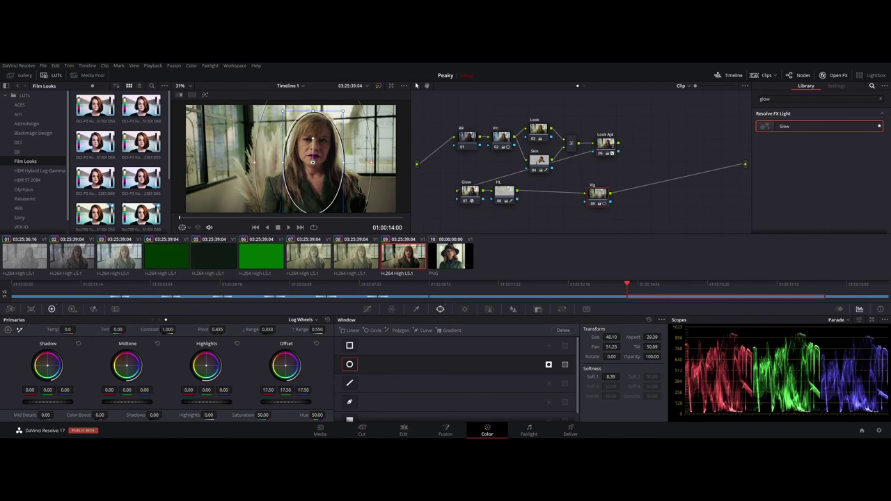
drag(270, 402, 267, 401)
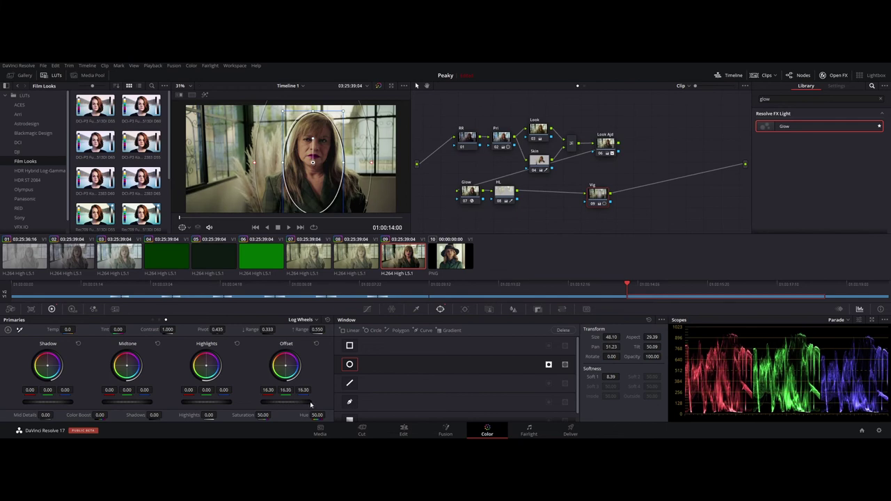
key(shift+d)
key(shift+d)
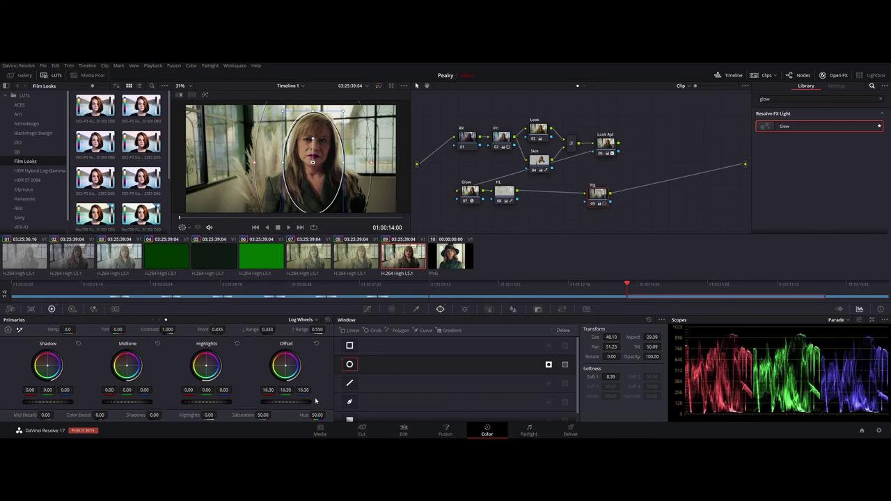
key(shift+d)
key(shift+d)
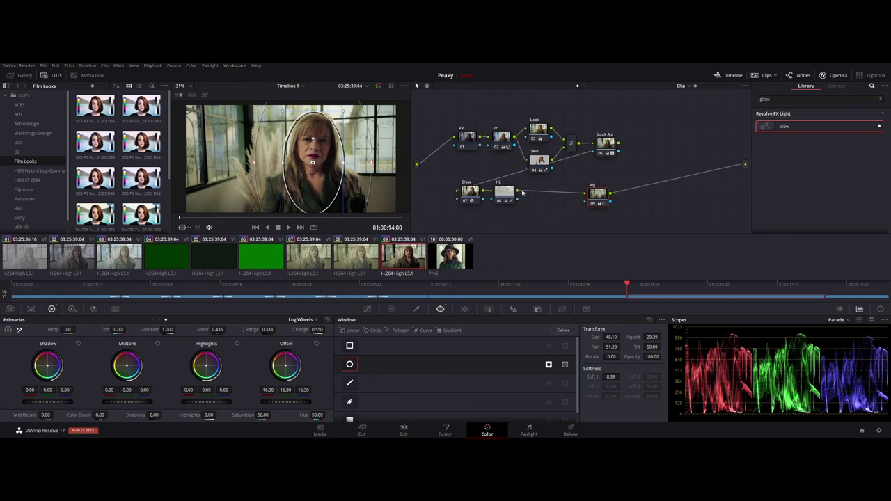
Show clip 09 and reference clip 10 side by side in split-screen with Curves open.
click(367, 310)
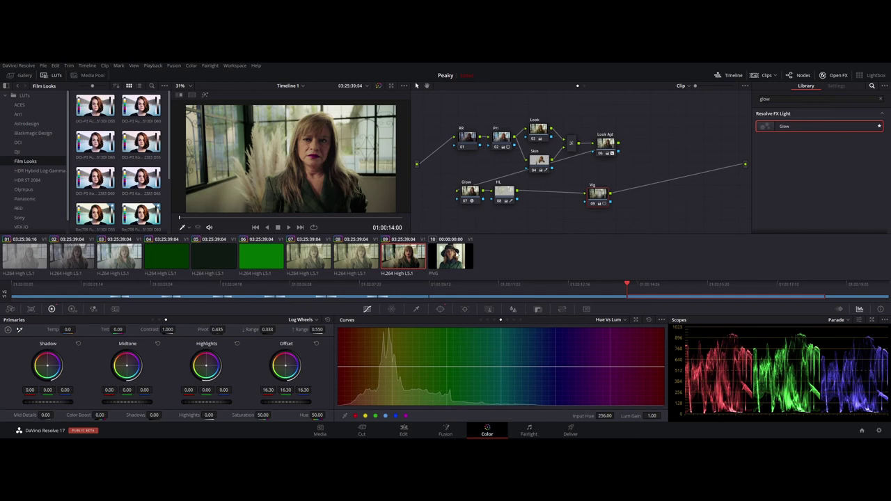
ctrl+click(457, 256)
click(191, 96)
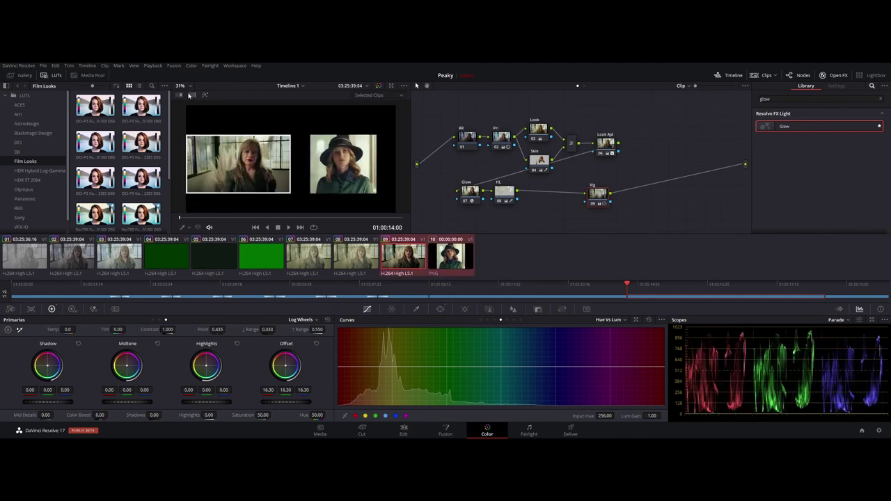
scroll(302, 184, up, 2)
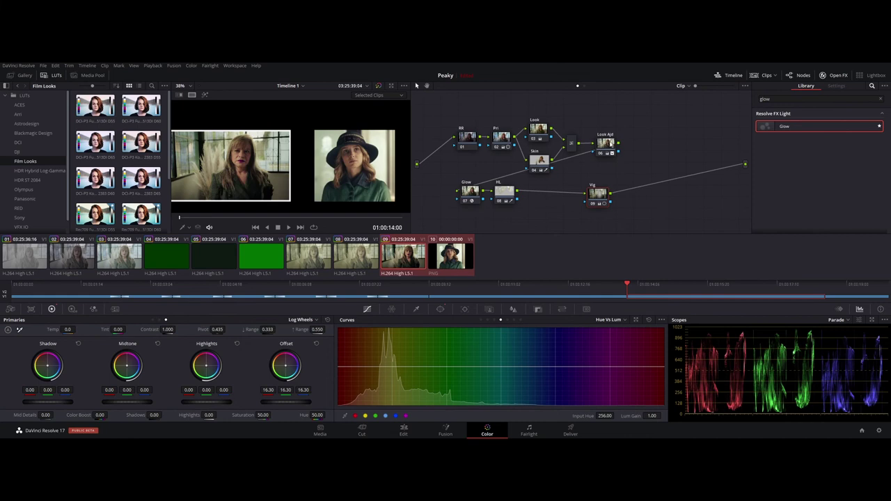
key(ctrl+z)
Lift the custom curve's black point and remove the mid control point.
click(480, 320)
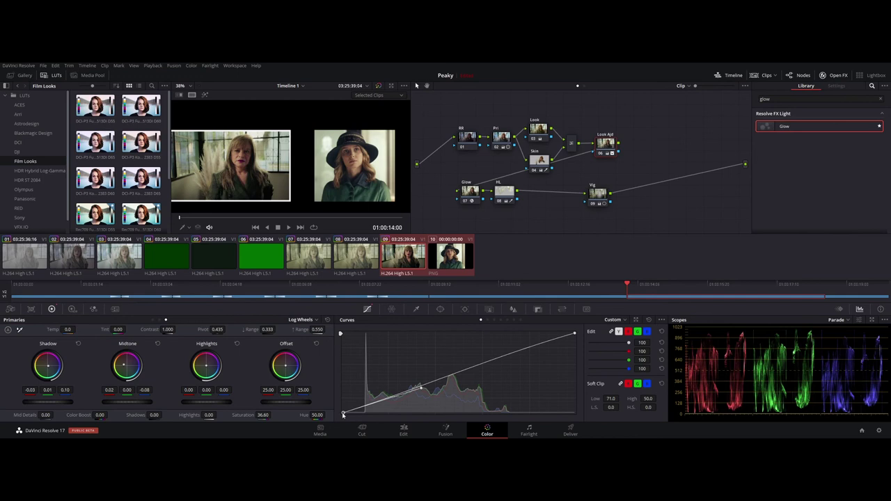
drag(343, 415, 341, 411)
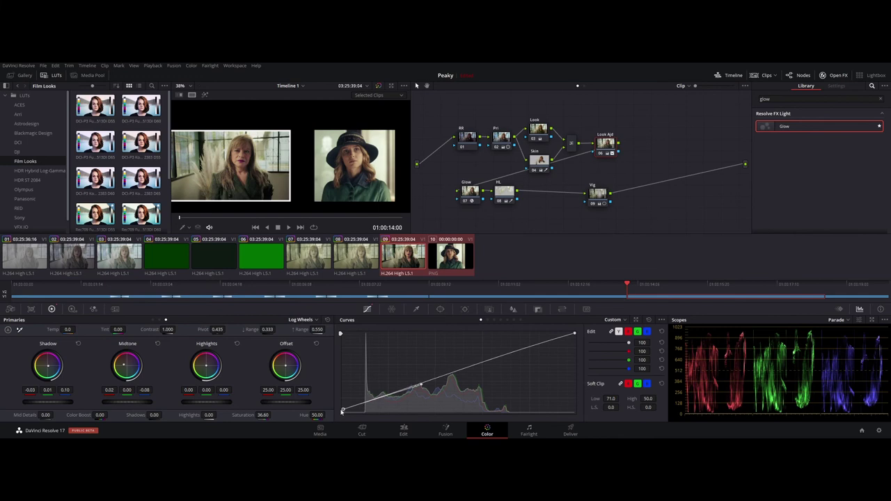
drag(342, 411, 343, 408)
drag(422, 384, 427, 390)
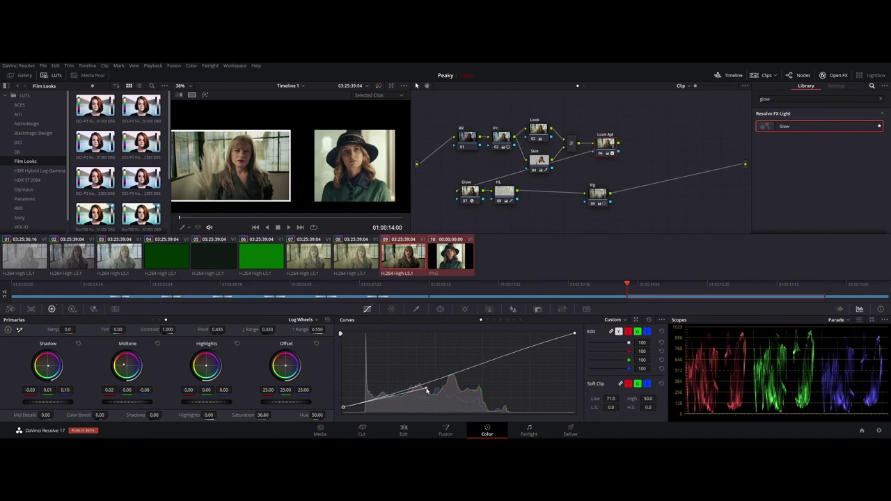
drag(426, 390, 425, 388)
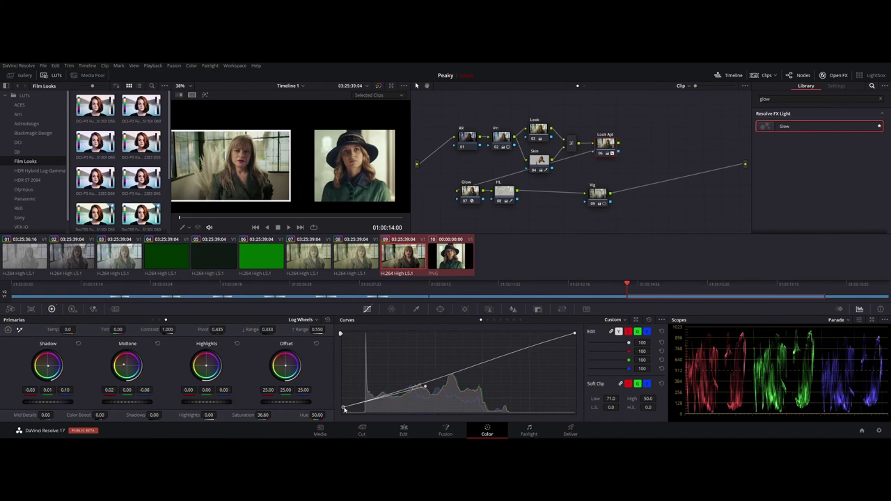
drag(344, 408, 342, 411)
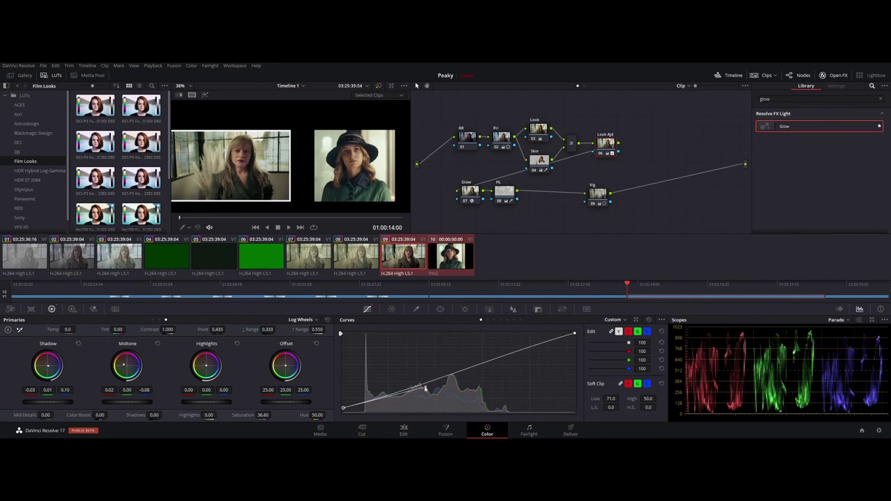
drag(425, 388, 427, 391)
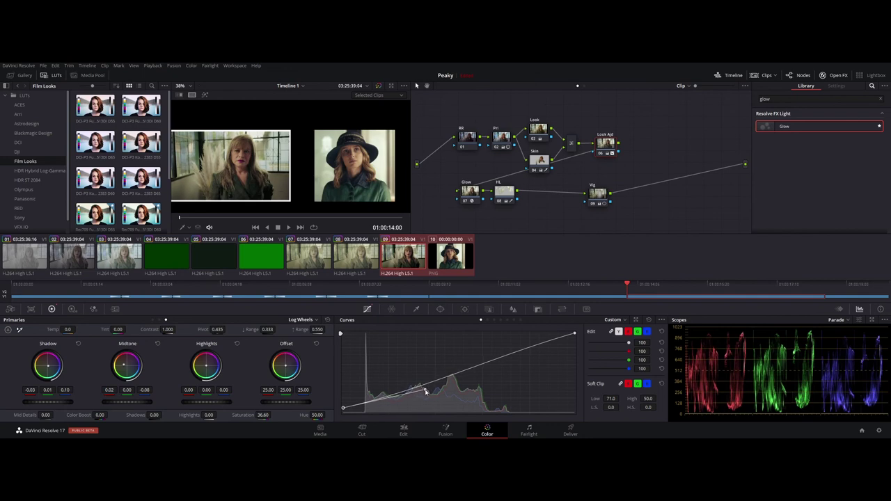
drag(426, 391, 425, 390)
key(ctrl+z)
Add an upper-mid curve point brightening the highlights, checked against the reference.
click(495, 355)
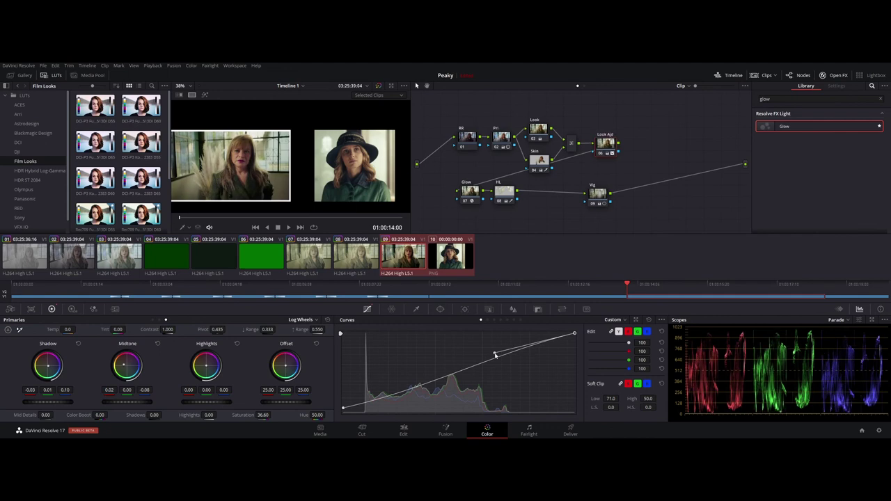
scroll(320, 158, up, 2)
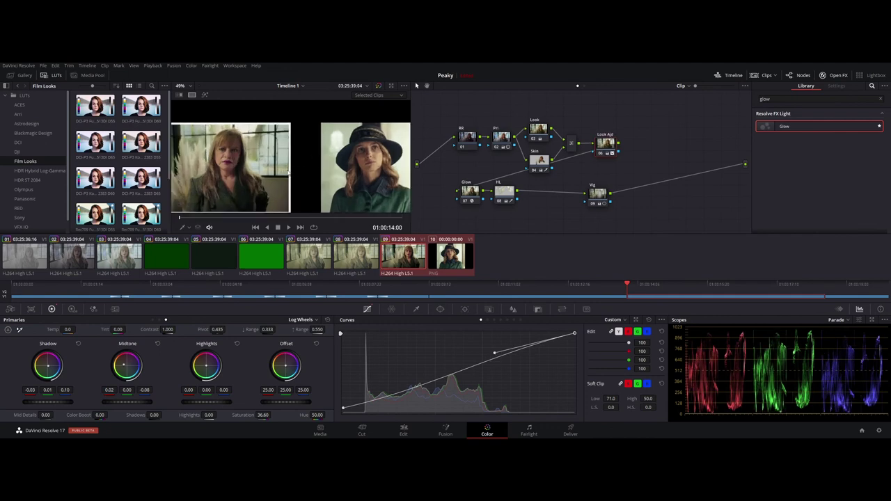
click(193, 95)
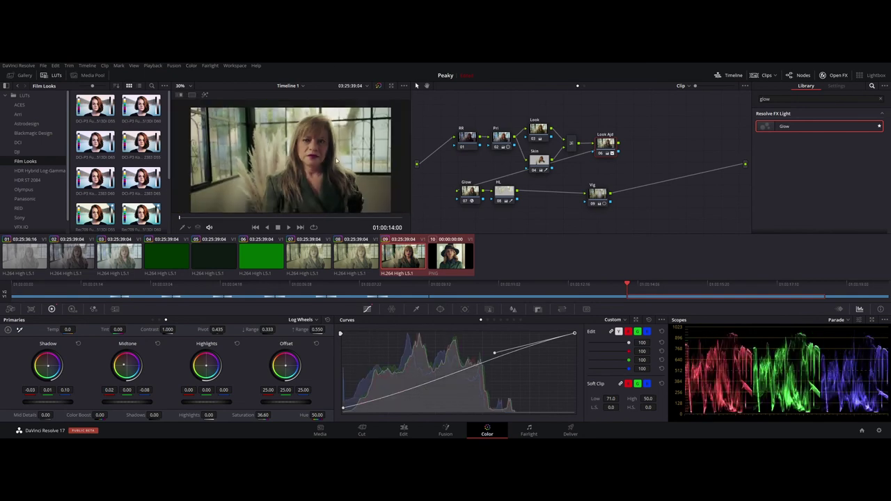
key(ctrl+alt+w)
click(605, 148)
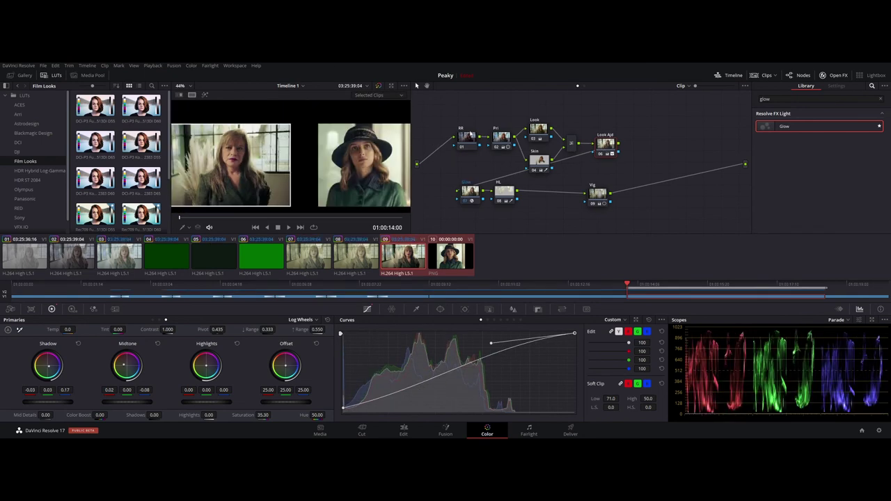
On the RR node, set Temporal NR to 3 frames with luma and chroma thresholds 6.4.
click(467, 142)
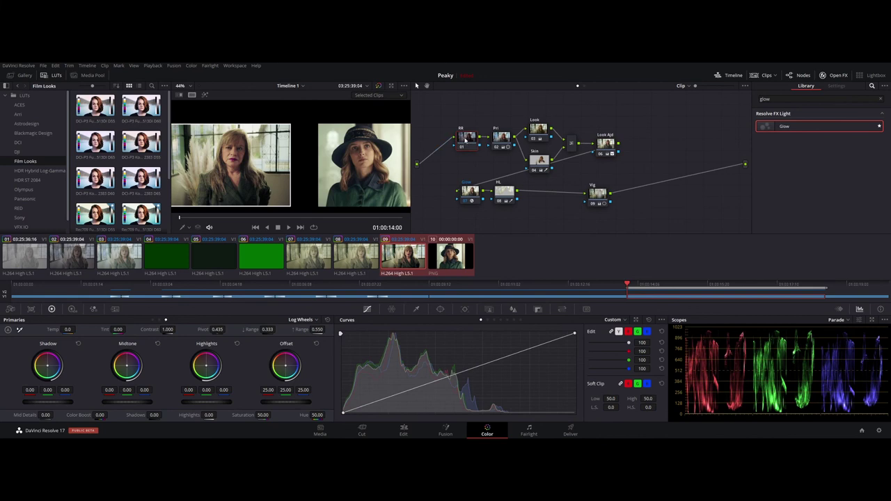
click(115, 309)
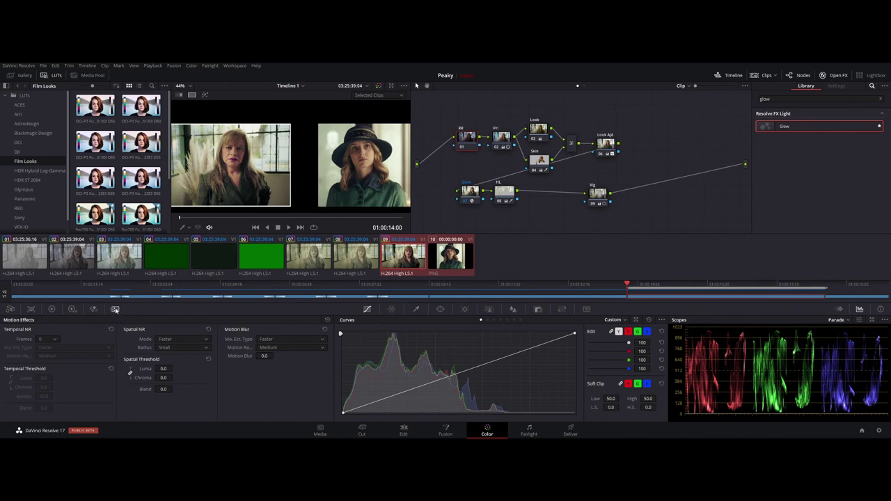
click(48, 340)
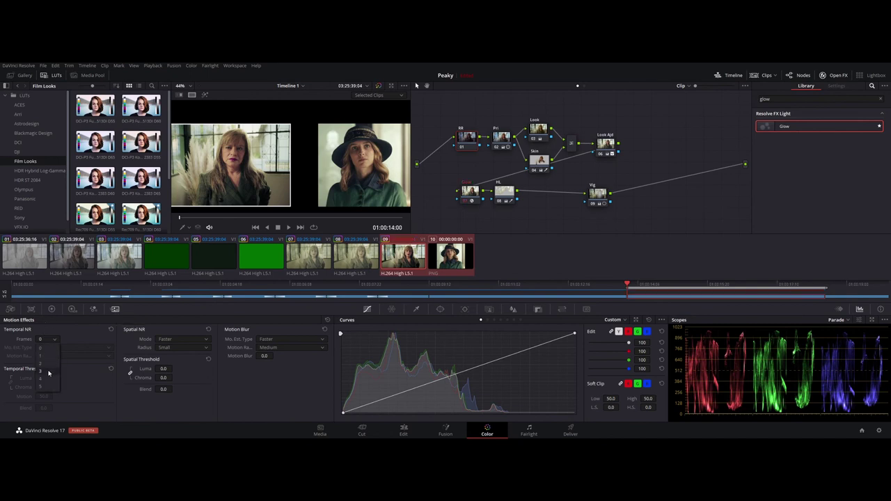
click(50, 373)
drag(54, 377, 54, 377)
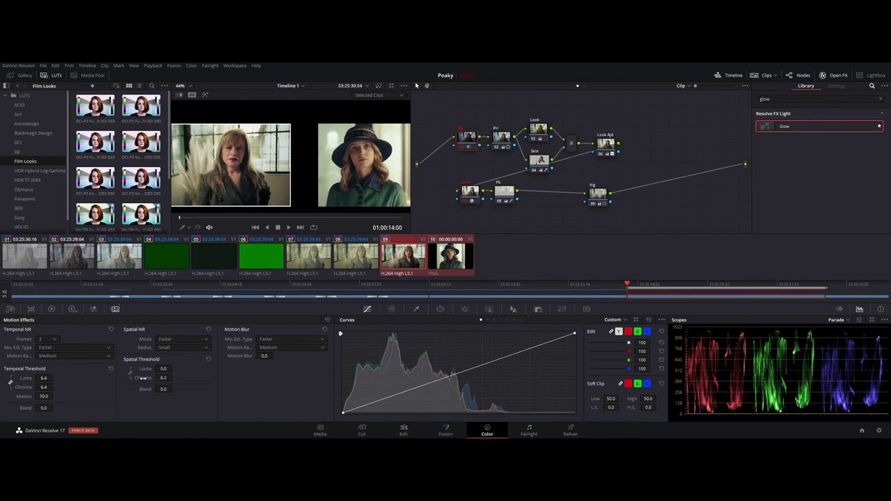
scroll(245, 155, up, 1)
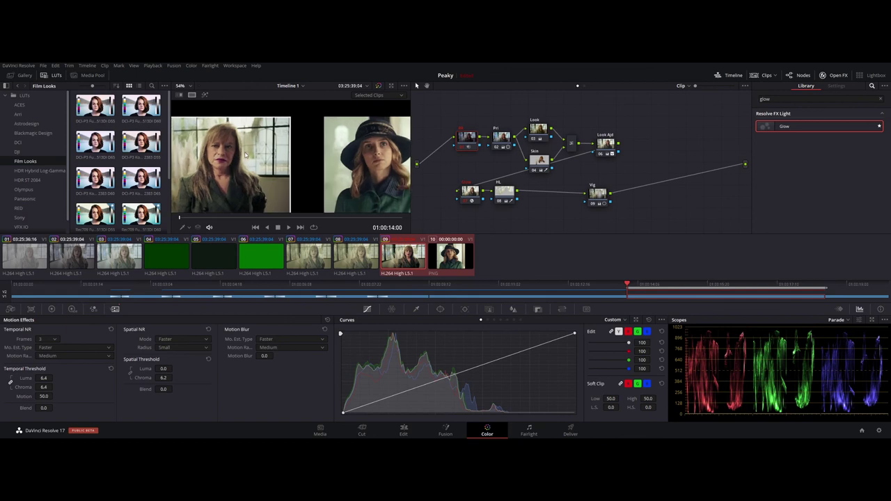
scroll(246, 154, down, 1)
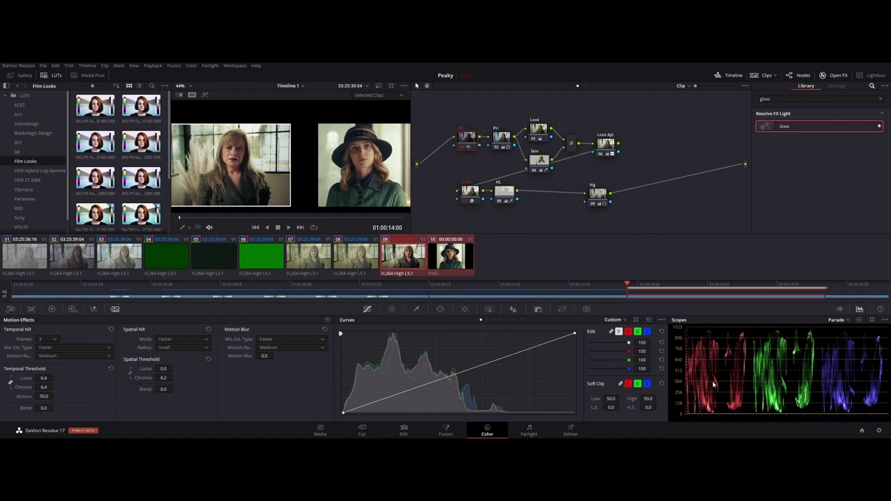
key(ctrl+d)
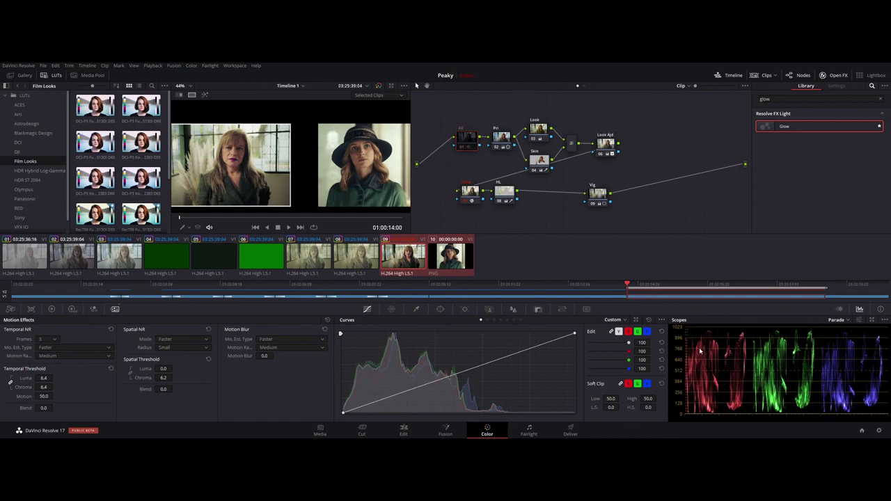
key(ctrl+d)
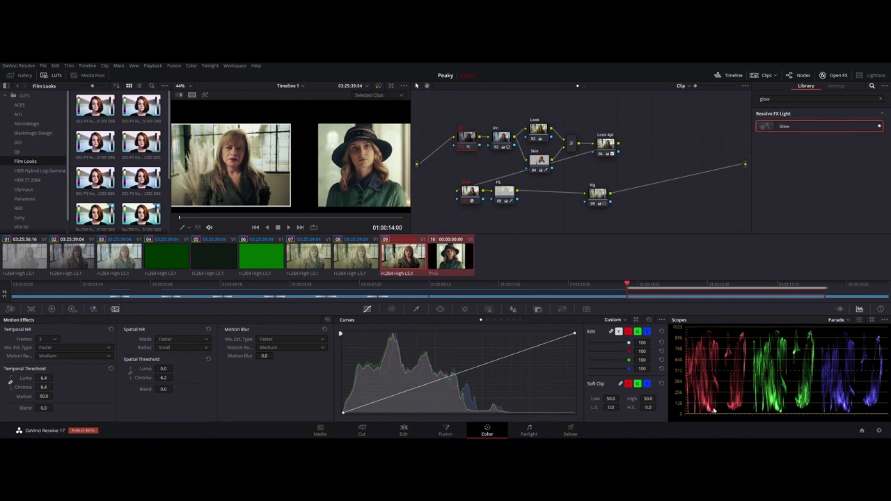
key(ctrl+d)
key(ctrl+d)
key(ctrl+d)
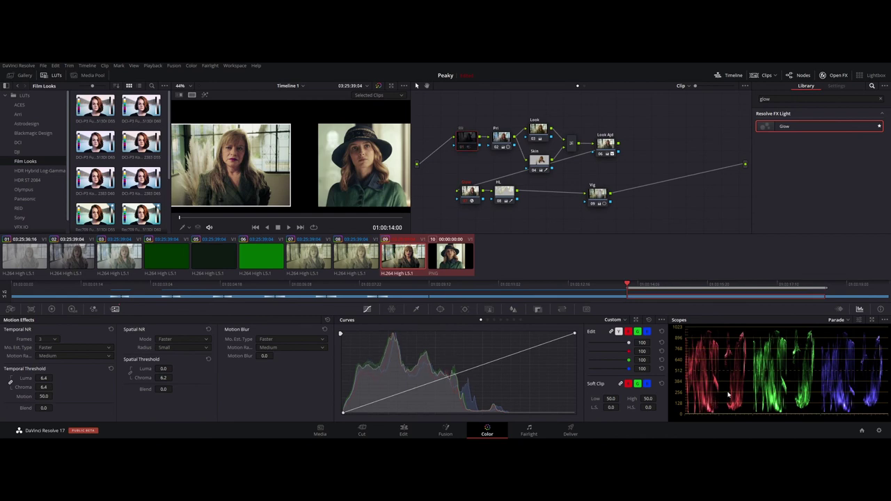
key(ctrl+d)
key(ctrl+d)
key(ctrl+d)
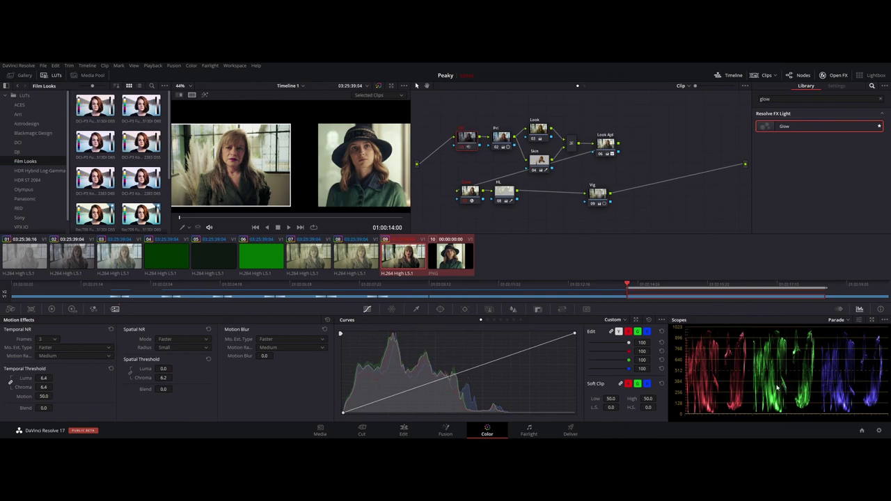
key(ctrl+d)
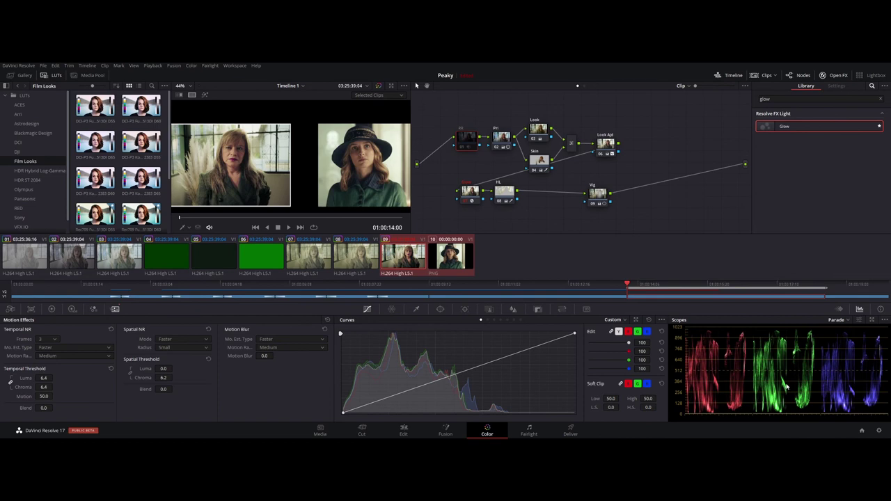
key(ctrl+d)
key(ctrl+d)
key(ctrl+d)
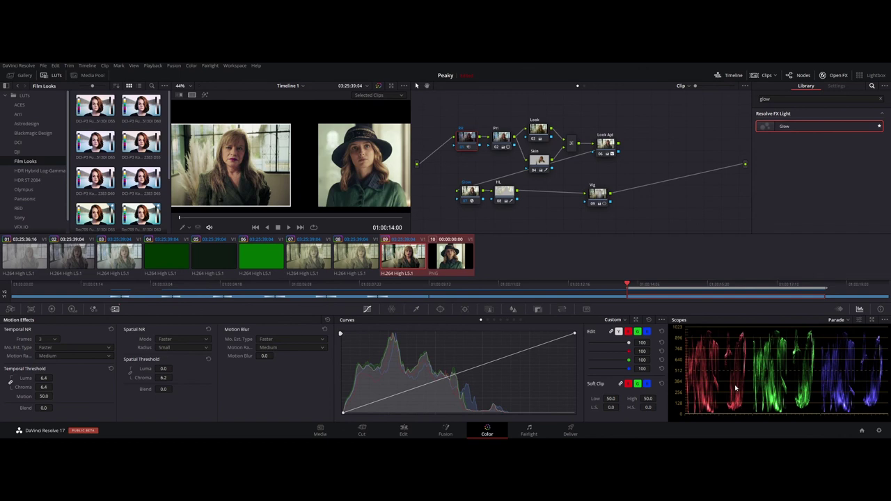
Exit split-screen, select the Vig node and open the Tracker palette.
key(ctrl+alt+w)
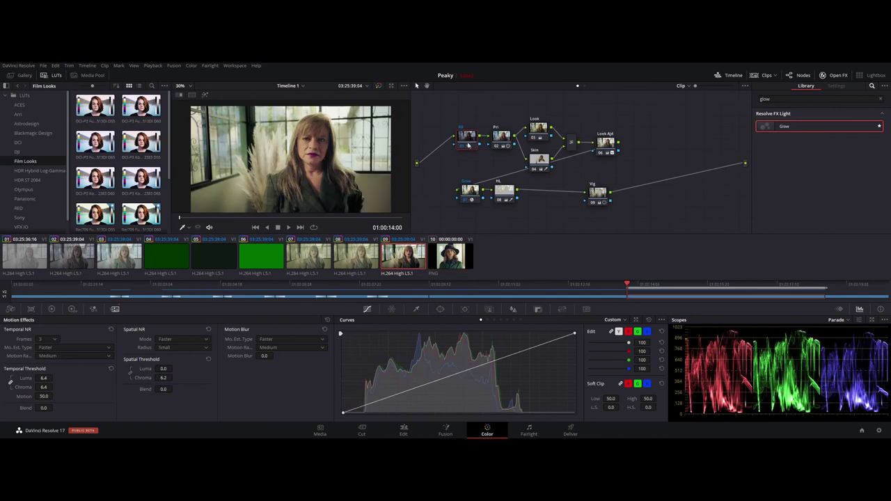
click(599, 198)
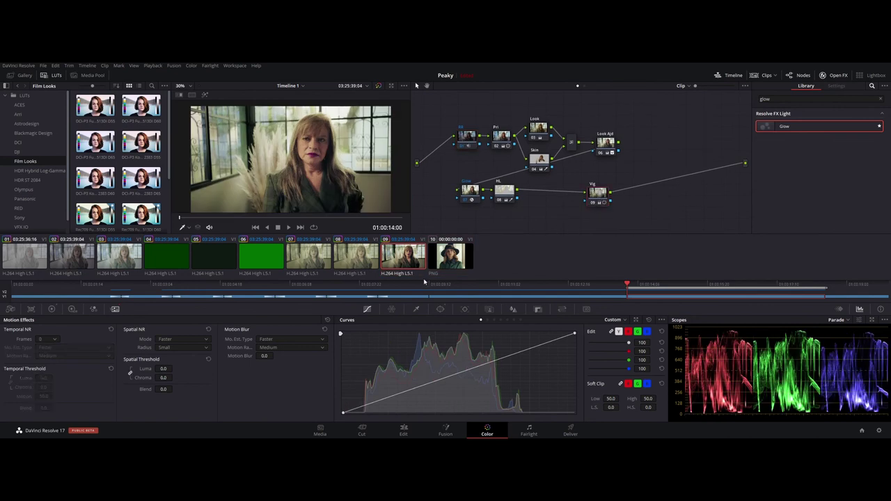
click(465, 311)
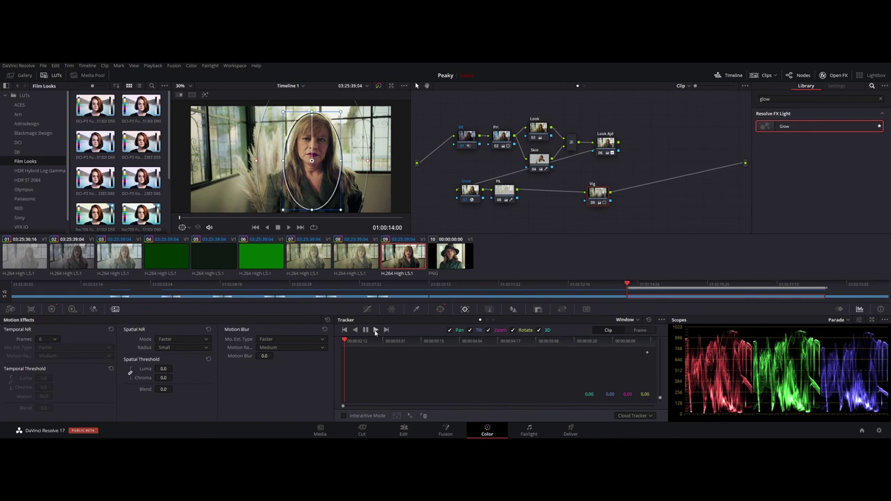
Run a forward track on the Vig node's oval face window through to the end of the clip.
click(376, 332)
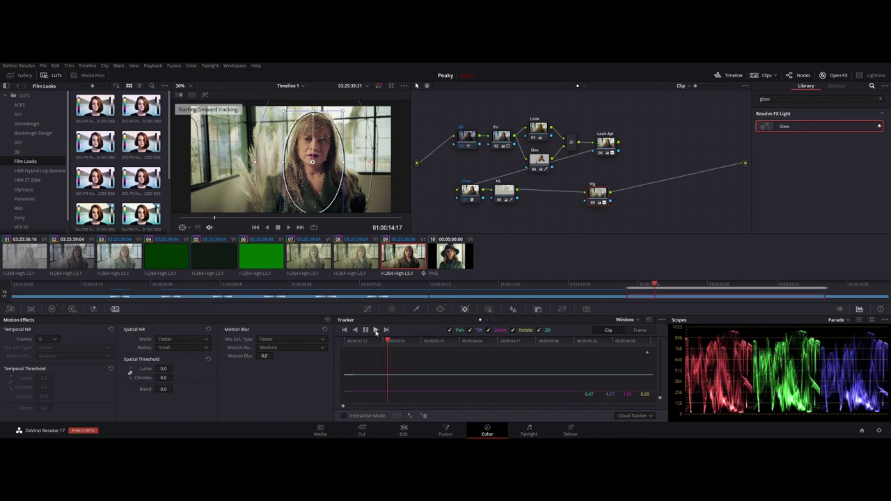